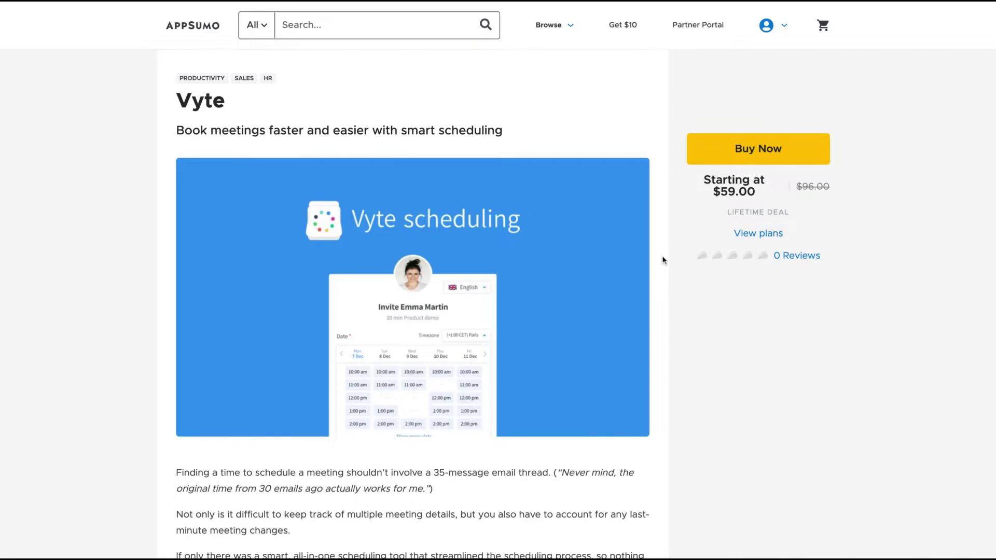
Step: Scroll the AppSumo Vyte deal page down to the License Tier cards at $59, $109 and $229
scroll(349, 285, "down", 12)
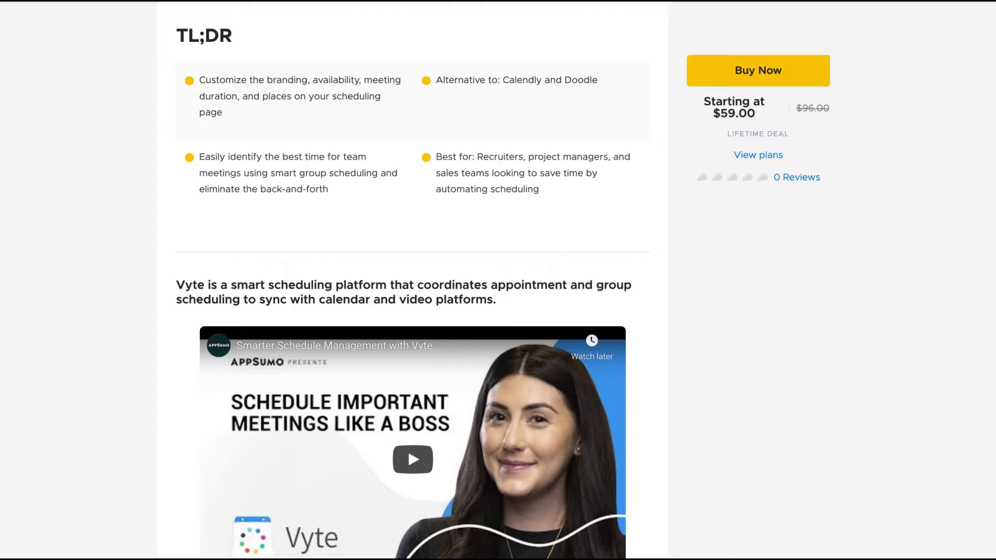
scroll(620, 237, "down", 20)
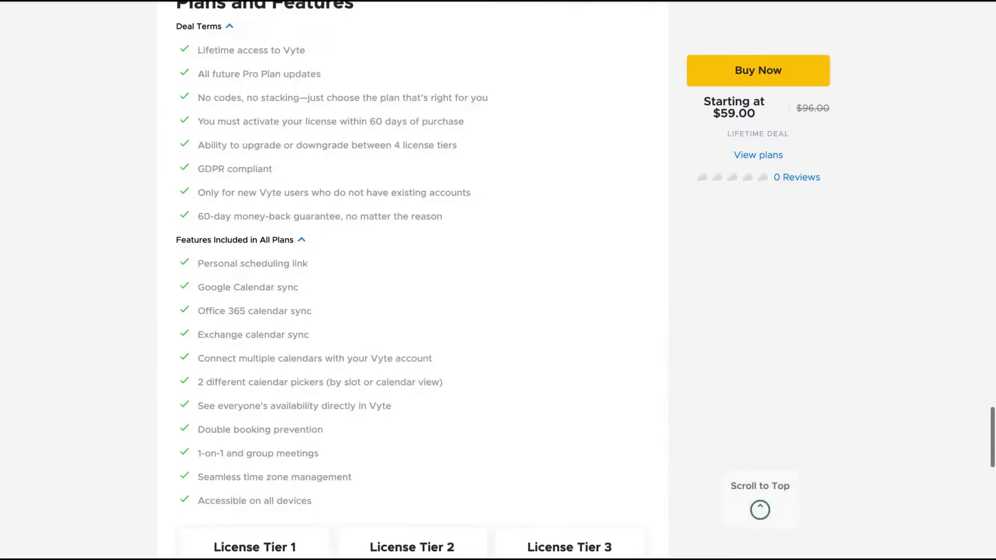
scroll(165, 324, "down", 5)
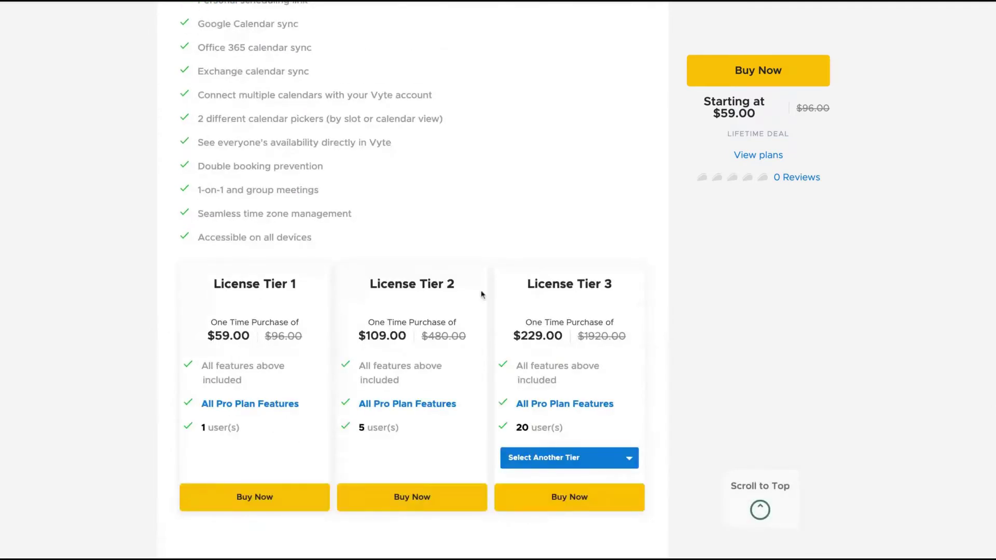
scroll(629, 341, "down", 1)
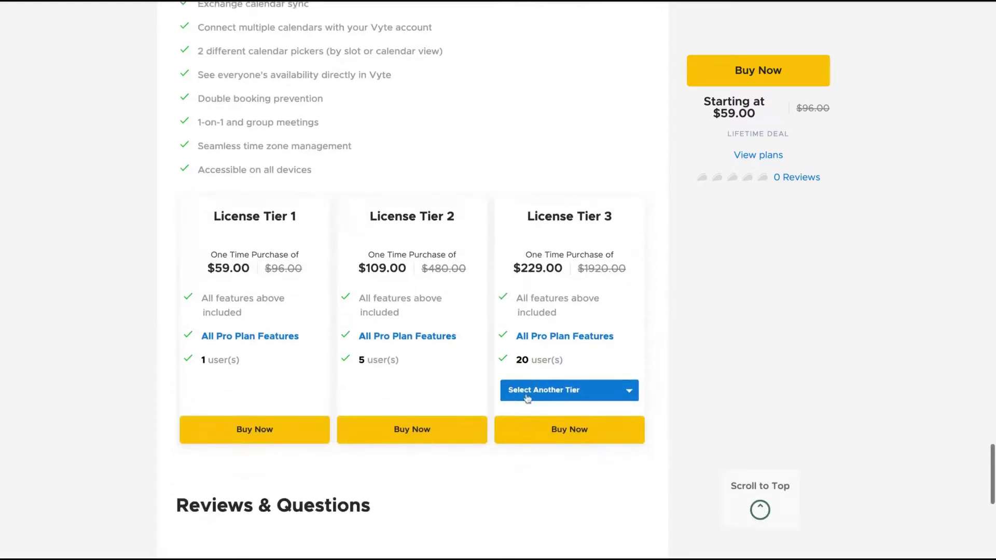
Step: Show License Tier 4 ($379, 50 users) in the third plan card and look over the plans
left_click(527, 395)
left_click(540, 440)
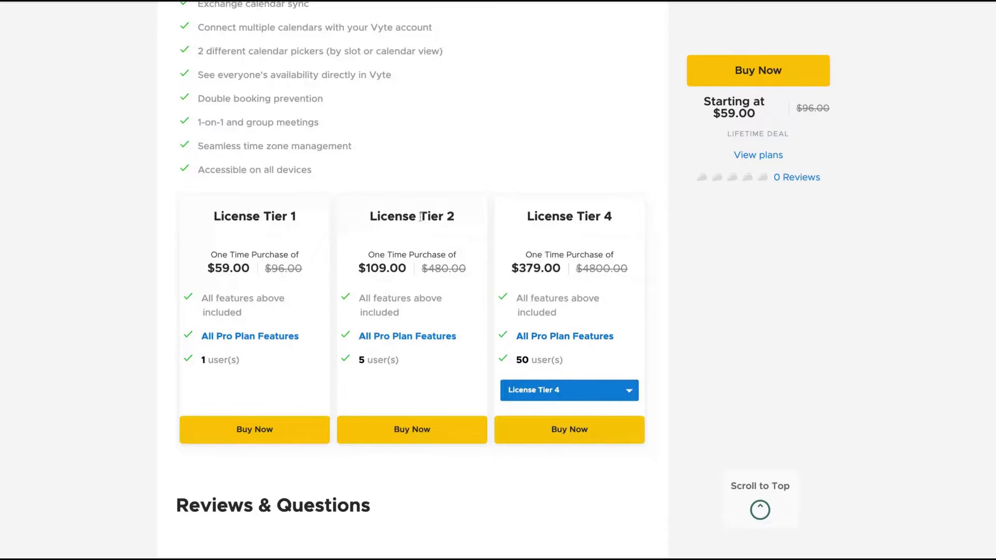
scroll(412, 282, "up", 1)
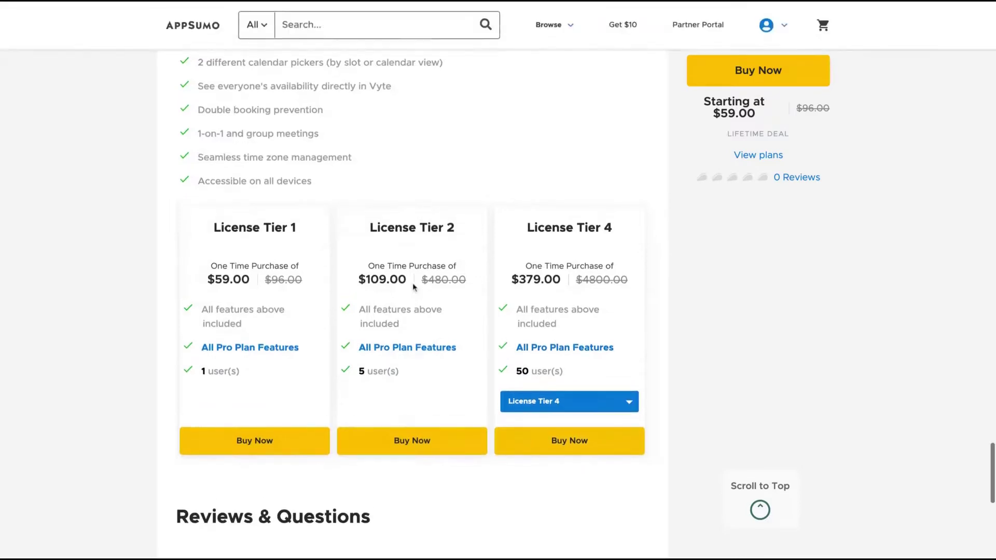
scroll(412, 282, "up", 3)
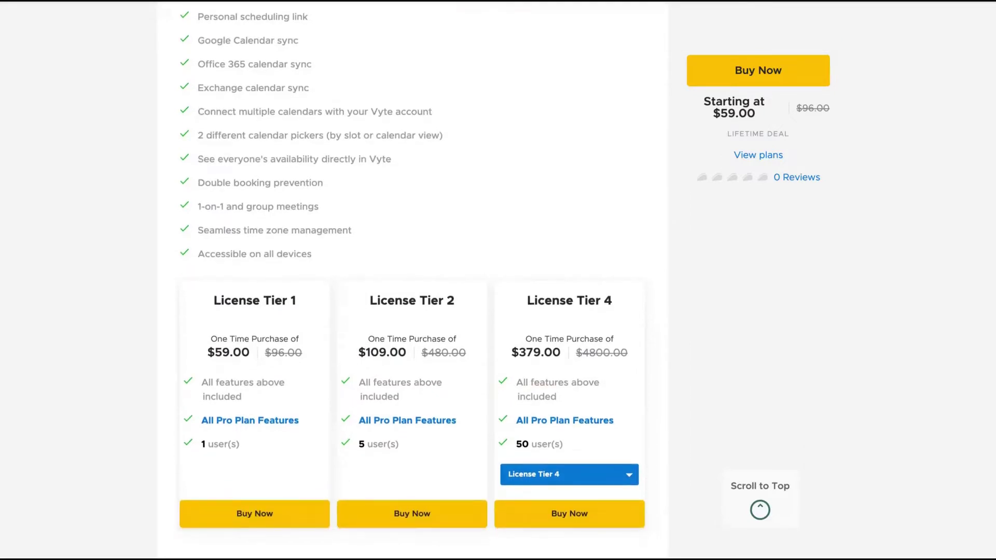
scroll(412, 282, "up", 5)
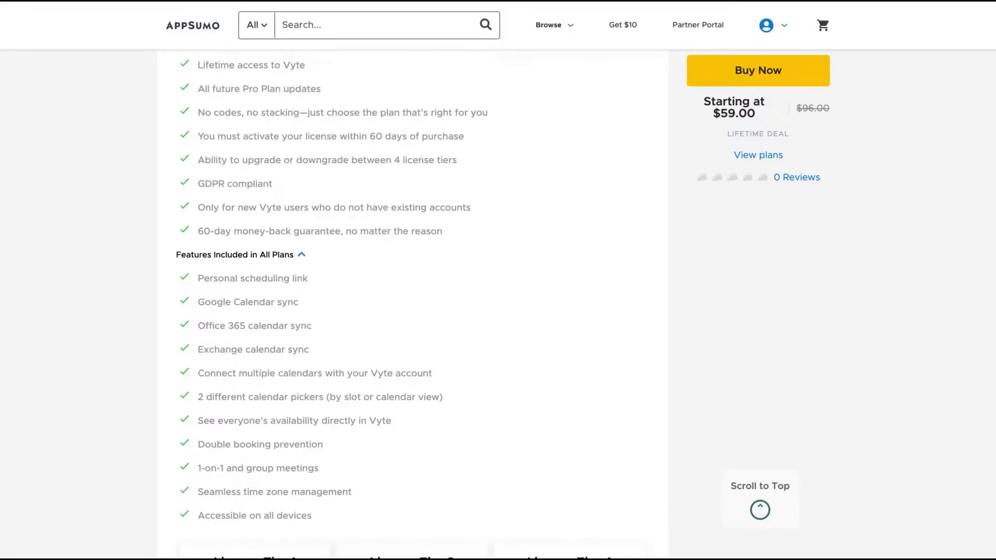
scroll(413, 282, "down", 5)
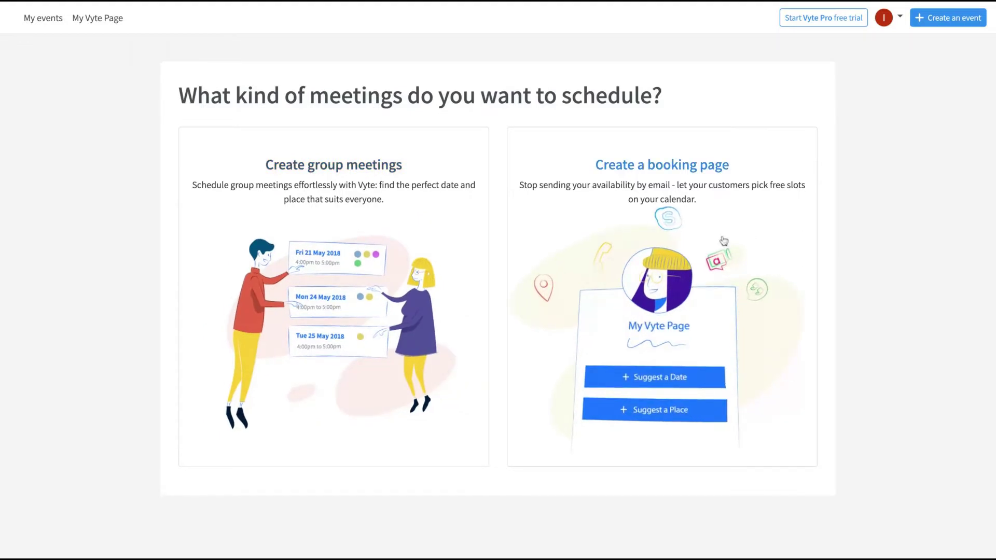
Step: Open account Settings from the avatar menu, review Calendars, then go to Advanced Scheduling
left_click(893, 17)
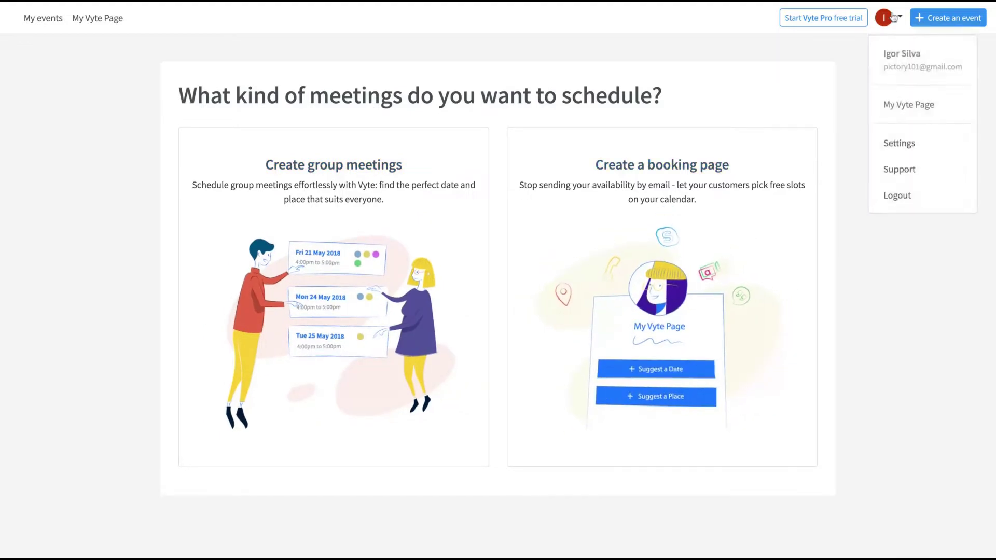
left_click(896, 136)
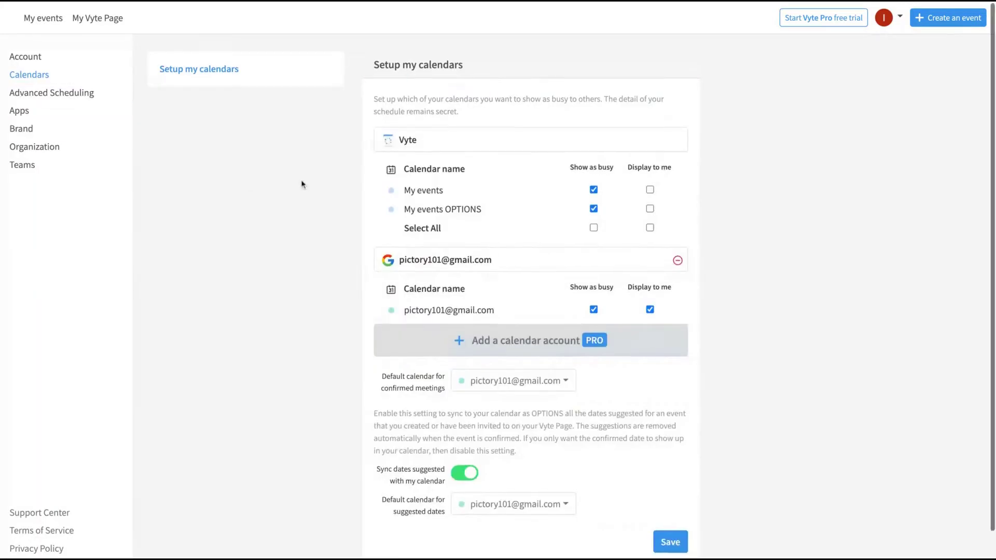
scroll(301, 184, "down", 1)
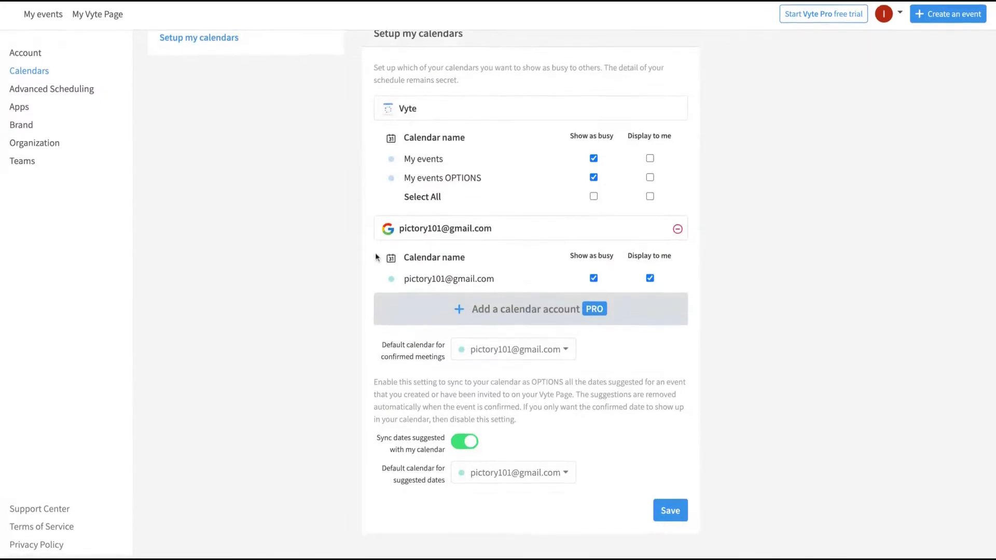
scroll(379, 256, "up", 1)
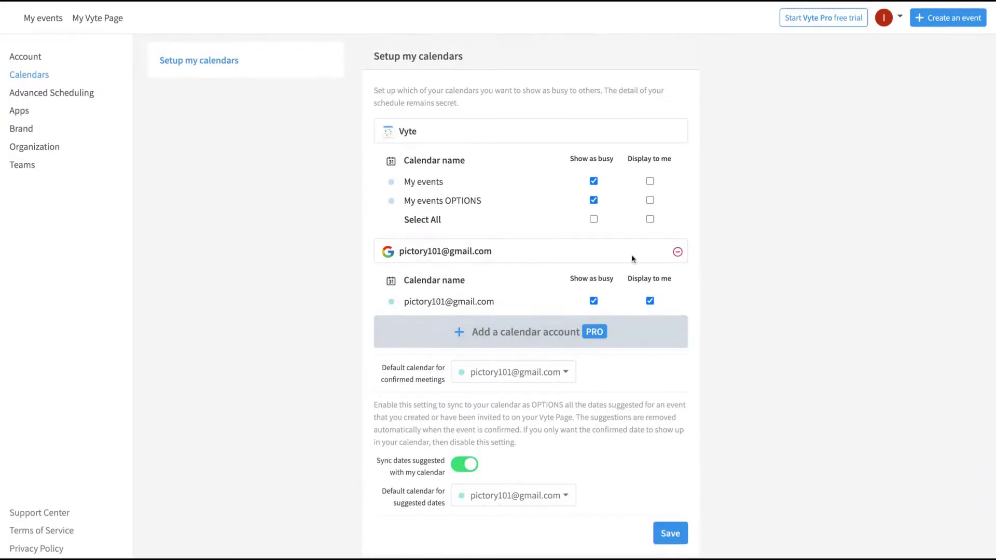
left_click(52, 92)
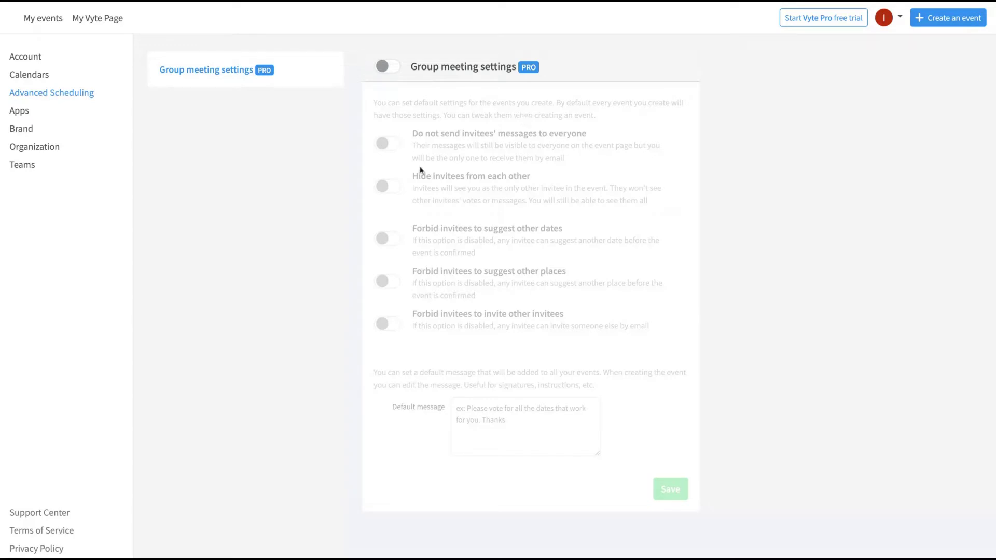
Step: Review the Apps settings, selecting the iOS app text and trying its App Store link
left_click(90, 119)
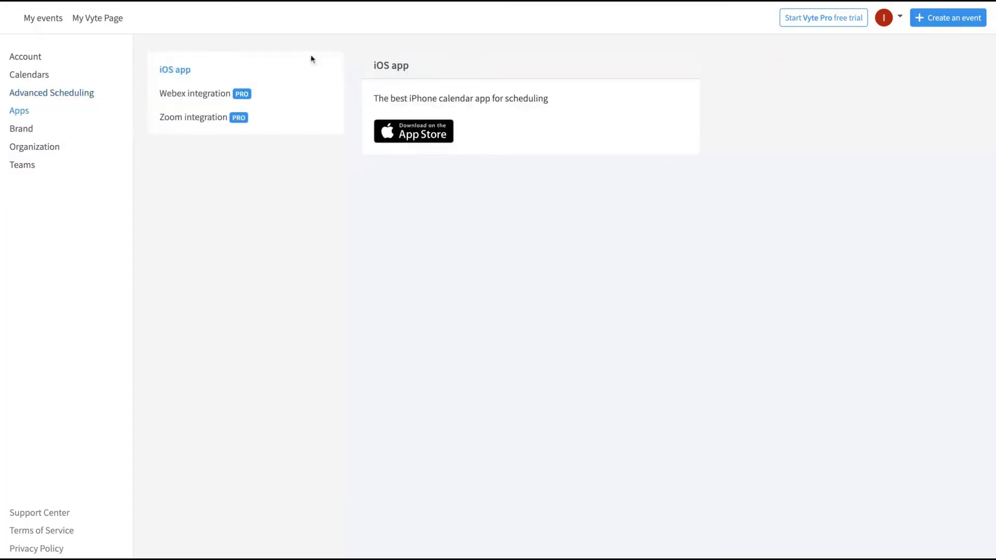
left_click_drag(373, 66, 403, 65)
triple_click(368, 103)
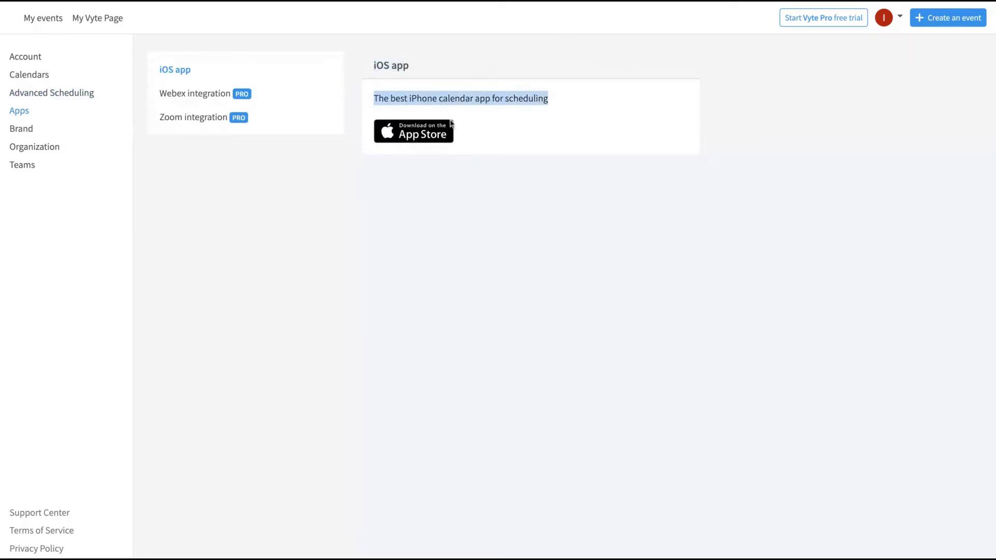
left_click(409, 132)
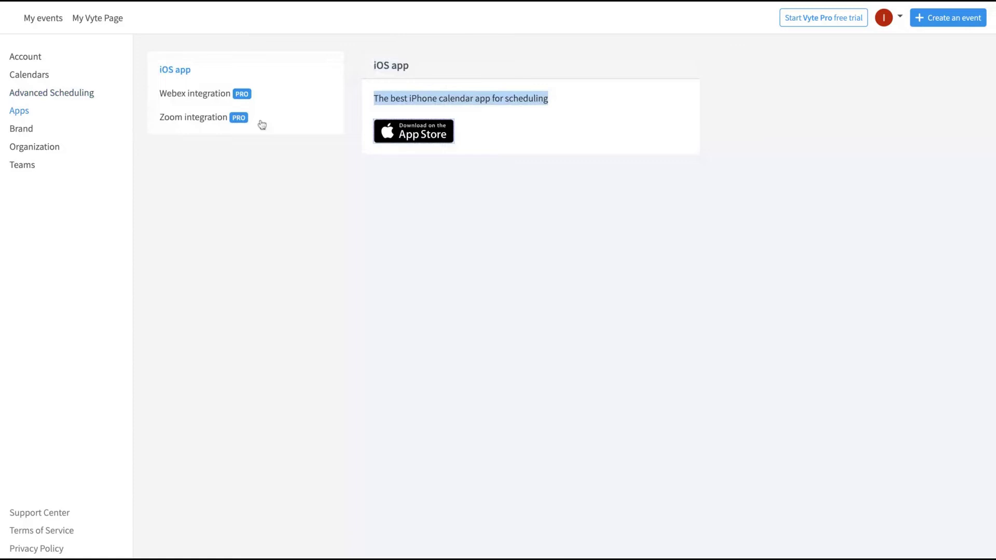
Step: Look through the Brand, Organization and Teams settings, then go to the empty My events list
left_click(195, 116)
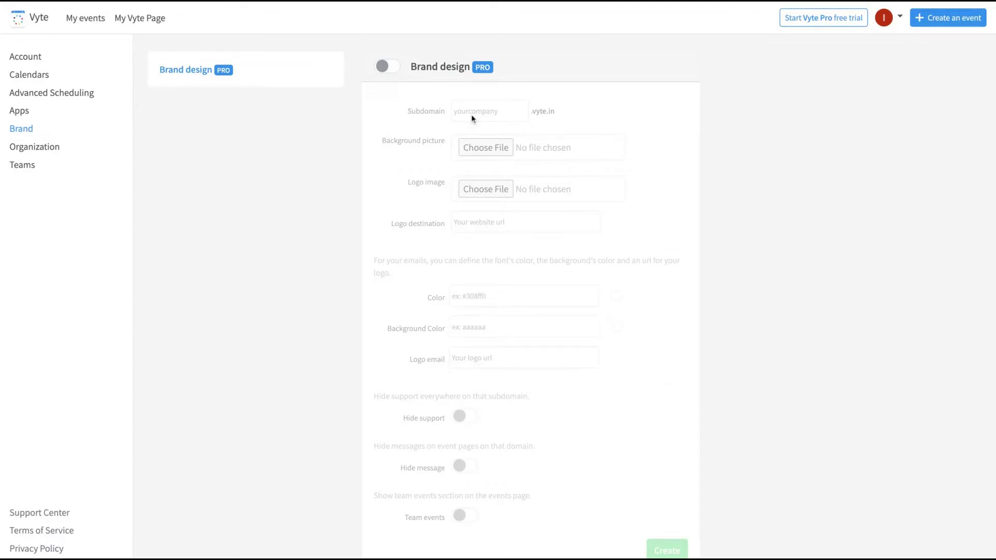
scroll(409, 159, "down", 1)
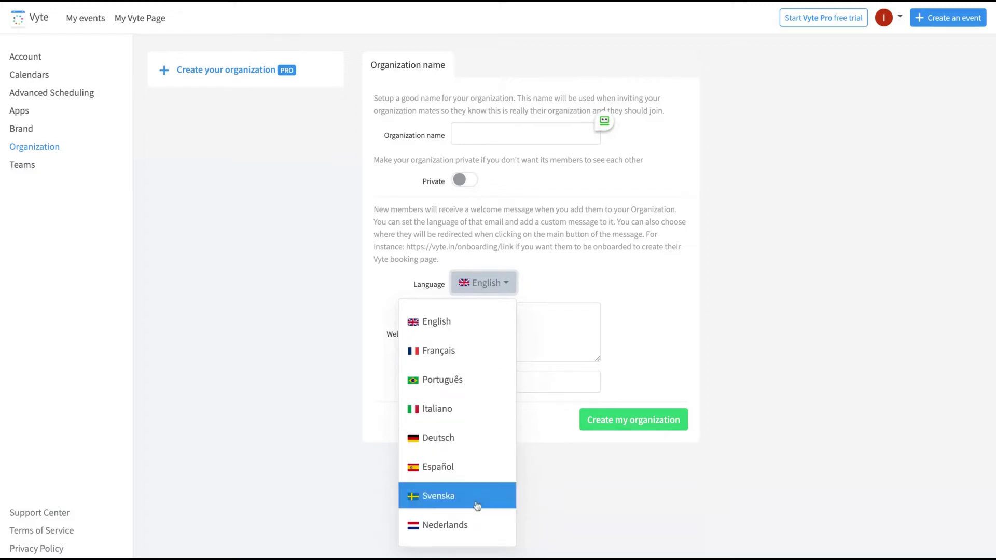
left_click(291, 311)
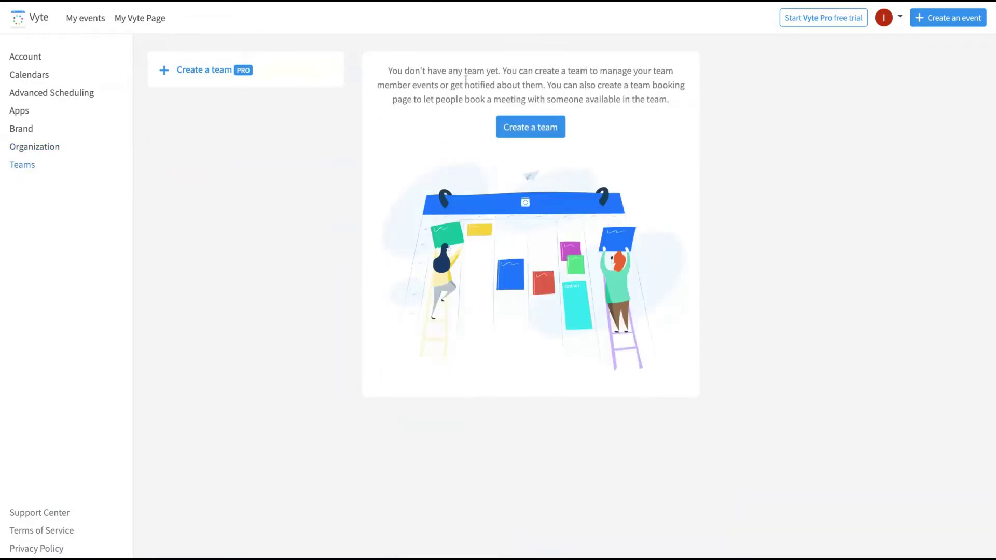
left_click(72, 18)
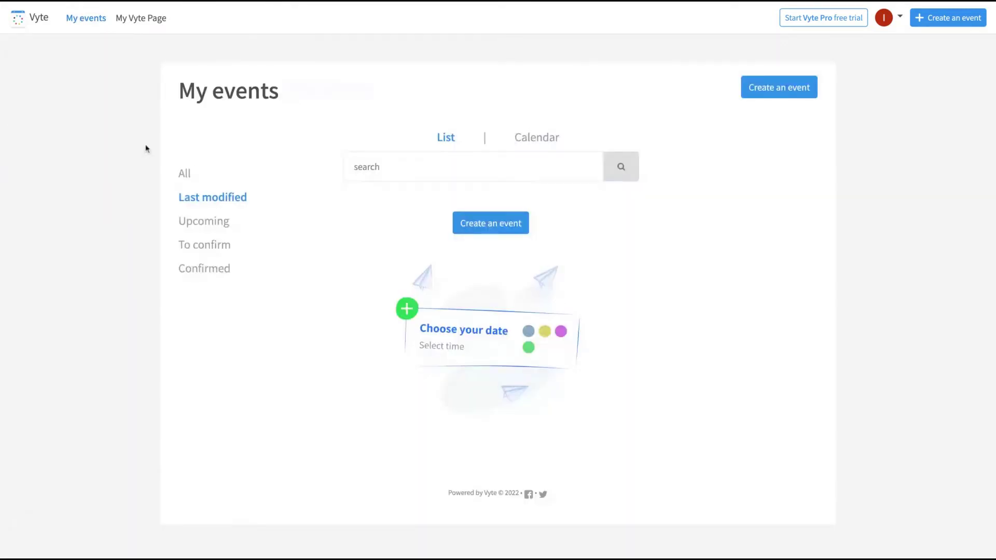
Step: Create a personal booking page at vyte.in/appsumo2, dismissing the team-page notice
left_click(145, 21)
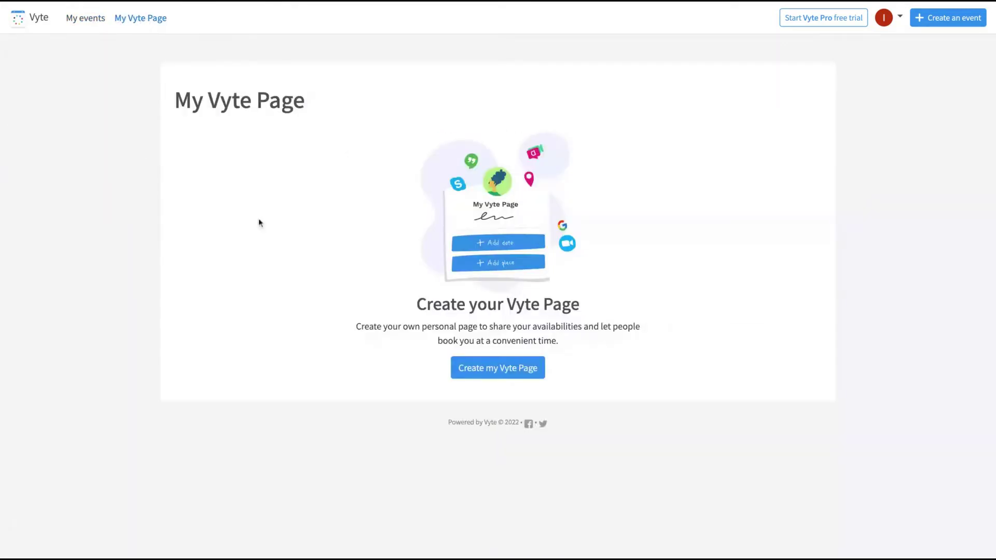
left_click(508, 379)
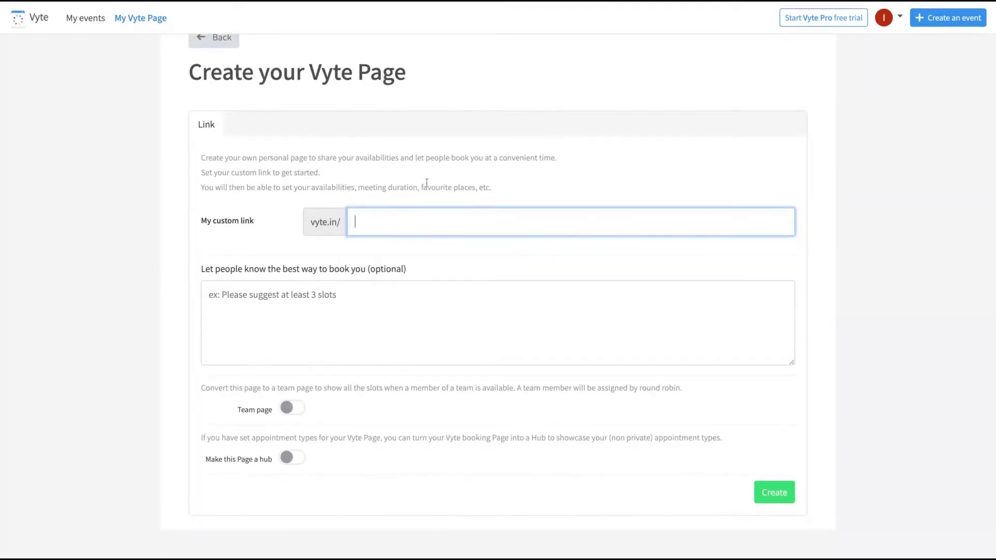
left_click(291, 437)
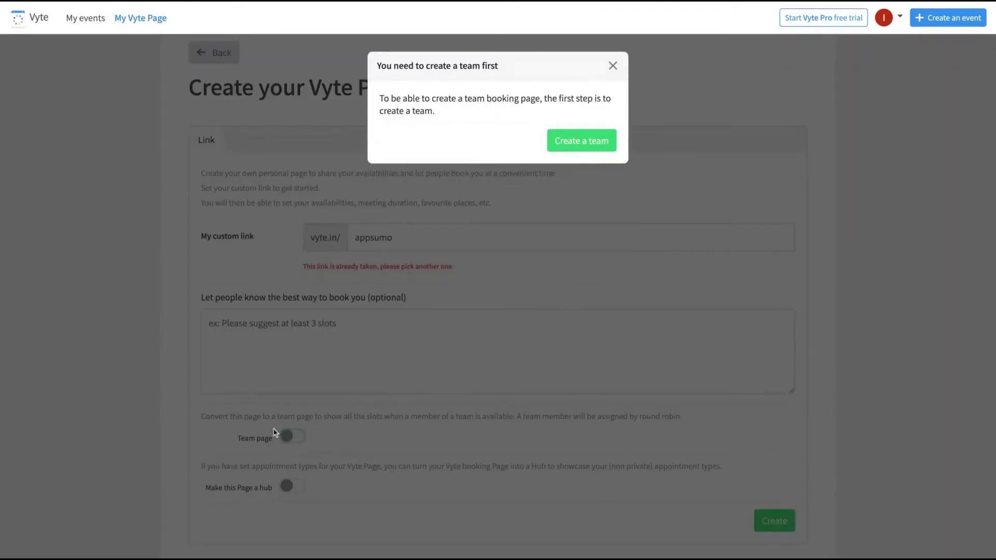
left_click(618, 65)
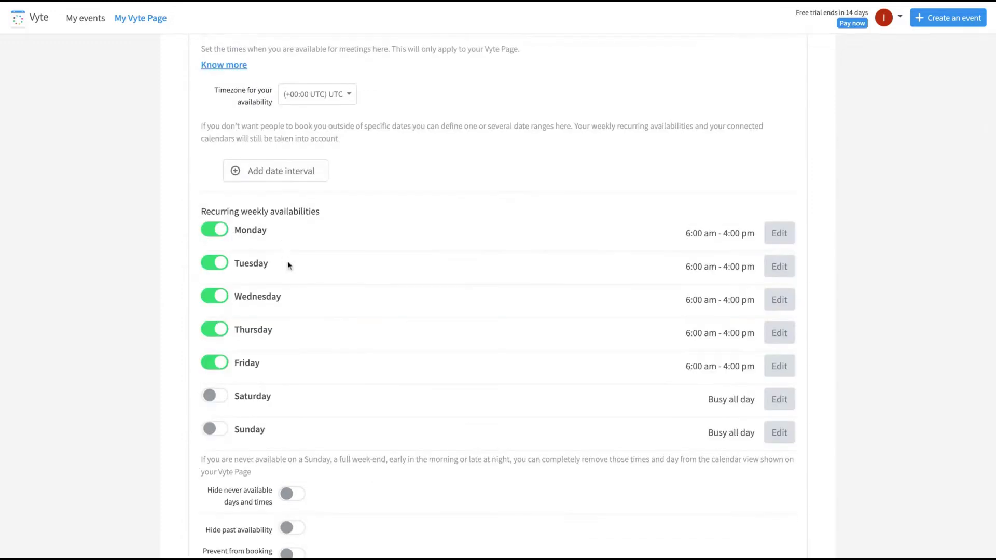
scroll(287, 267, "up", 5)
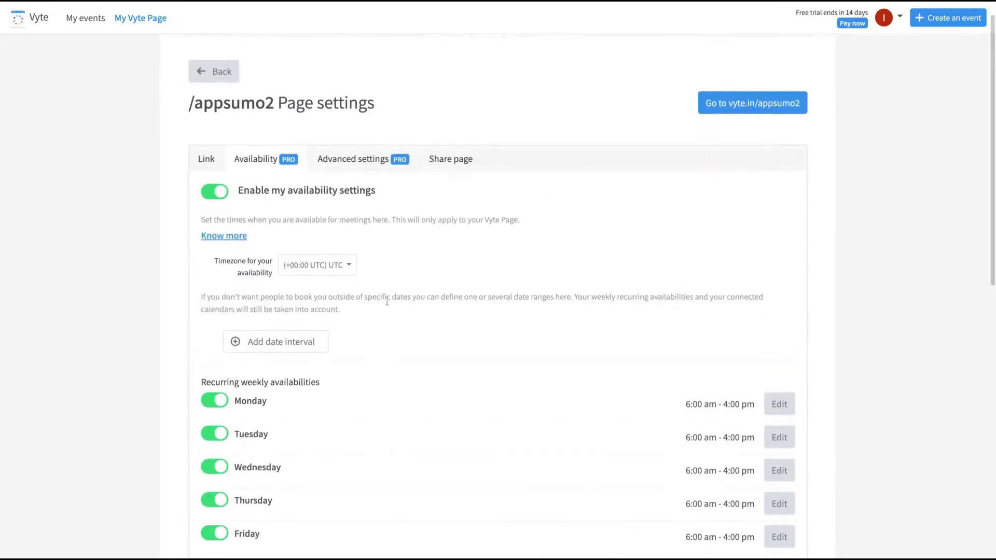
Step: Set the availability timezone to Los Angeles
scroll(371, 329, "down", 2)
left_click(333, 186)
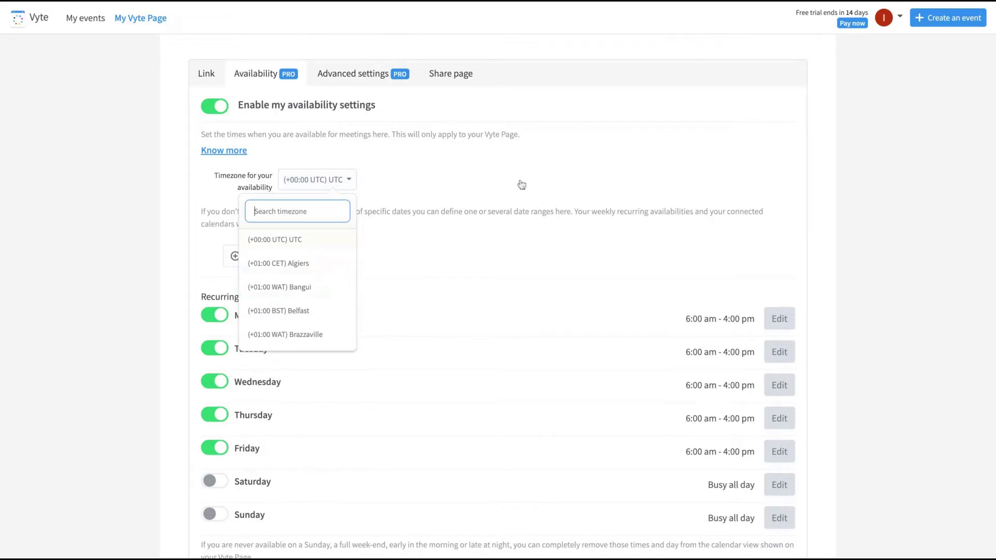
type("los ang")
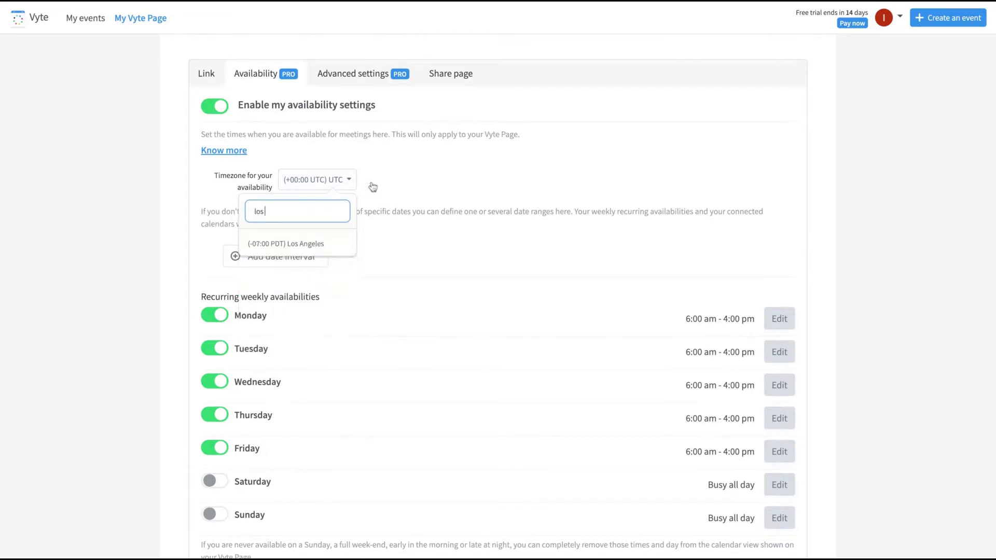
left_click(334, 243)
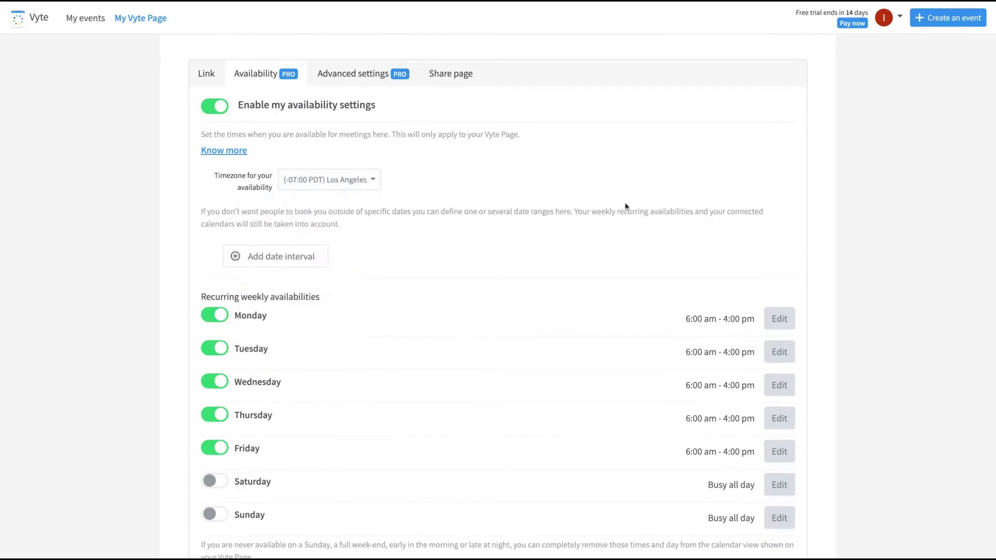
Step: Change Monday's available hours to 6:00 am–5:00 pm
scroll(154, 284, "down", 2)
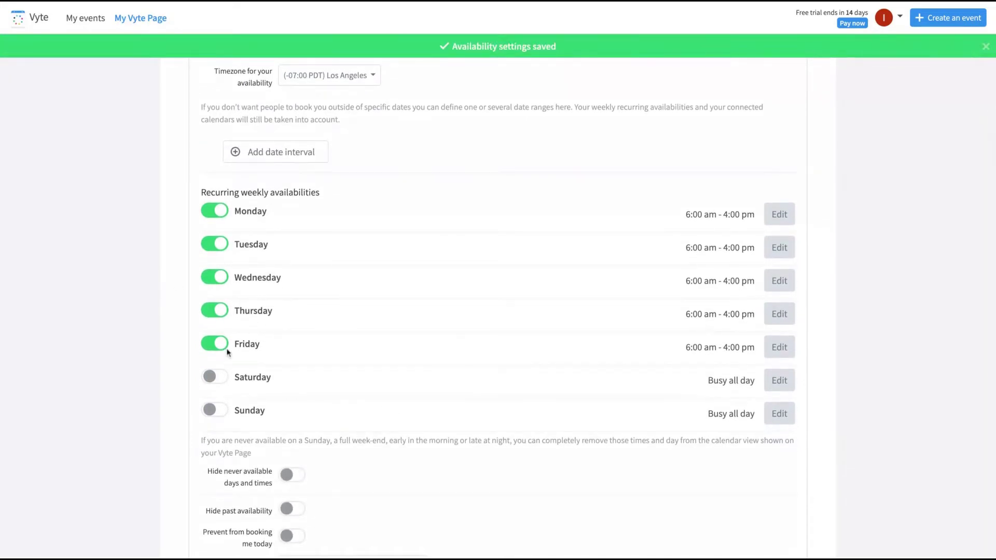
left_click(778, 221)
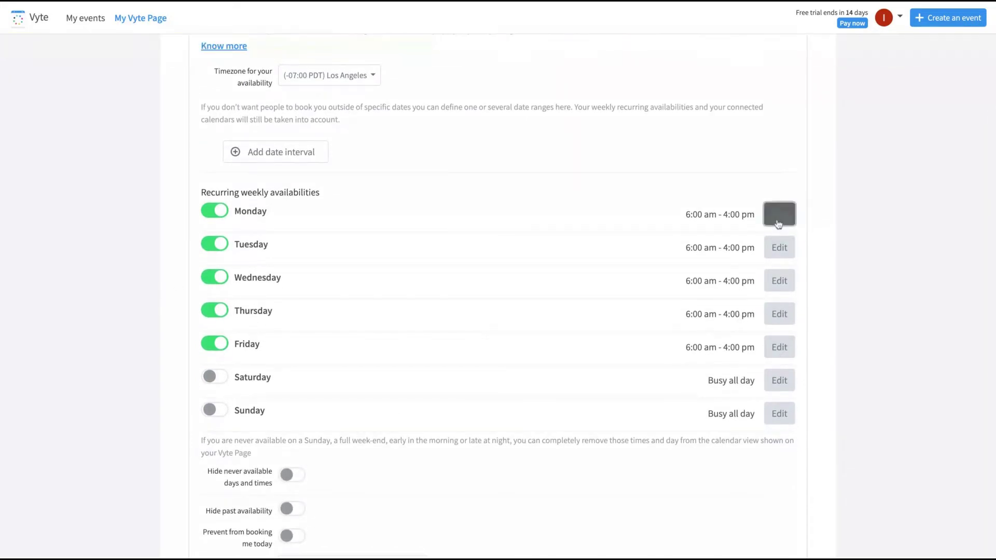
scroll(746, 353, "down", 1)
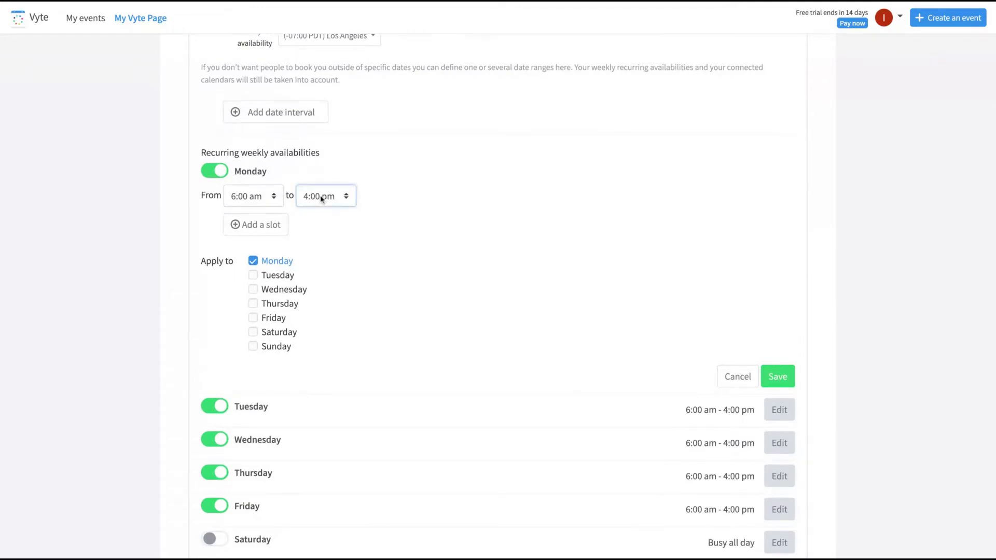
scroll(525, 325, "down", 7)
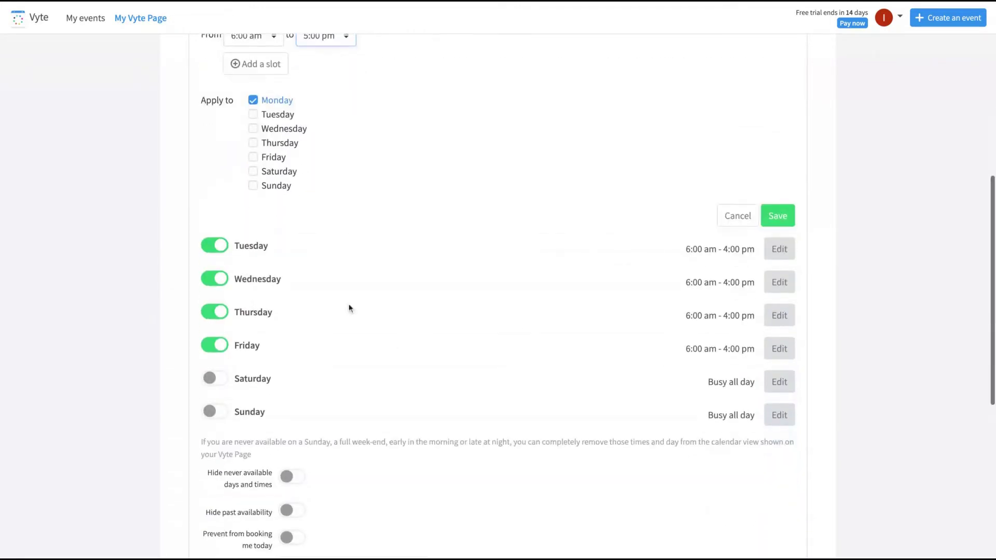
scroll(516, 240, "down", 4)
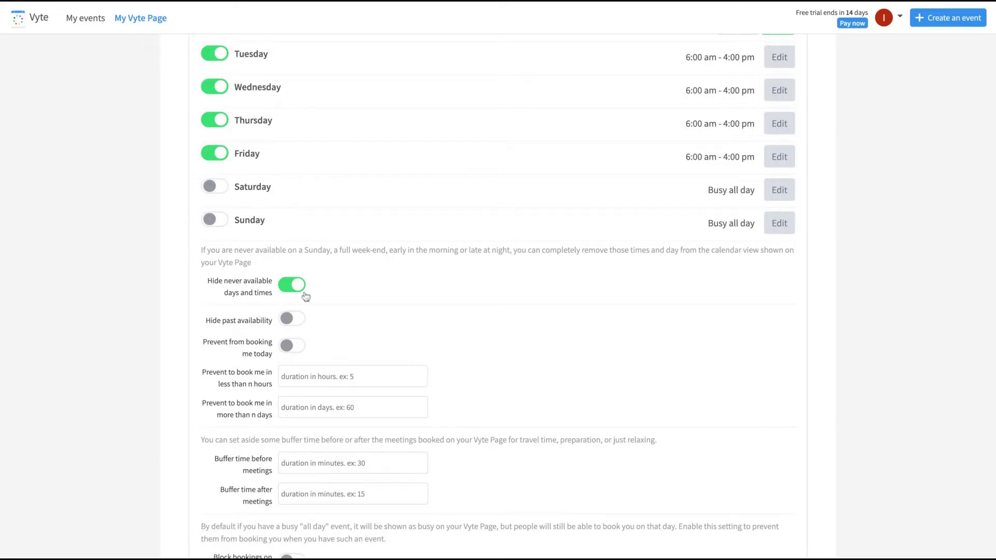
scroll(369, 280, "down", 2)
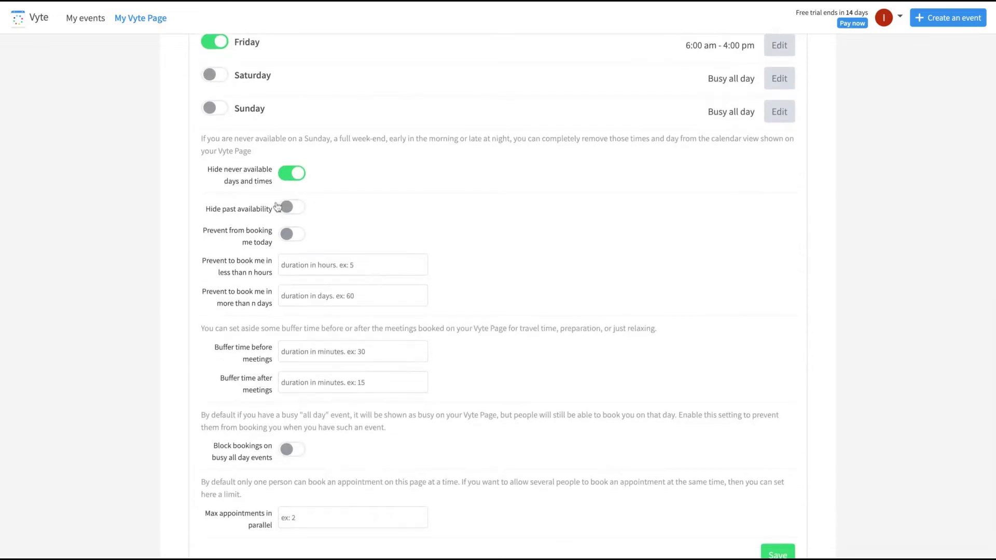
Step: Turn on Prevent from booking me today and save the availability settings
left_click(289, 238)
scroll(267, 298, "down", 1)
scroll(267, 299, "down", 1)
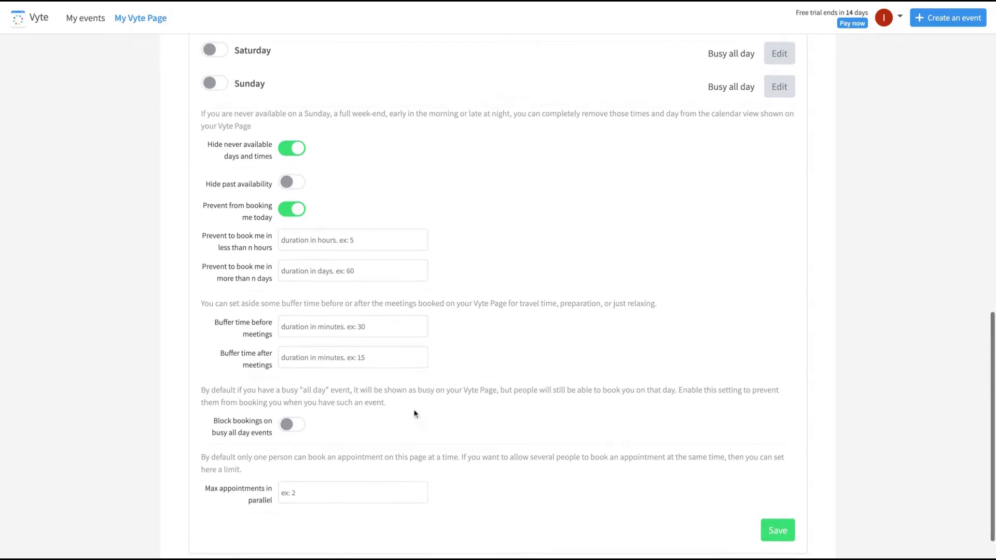
scroll(363, 415, "down", 2)
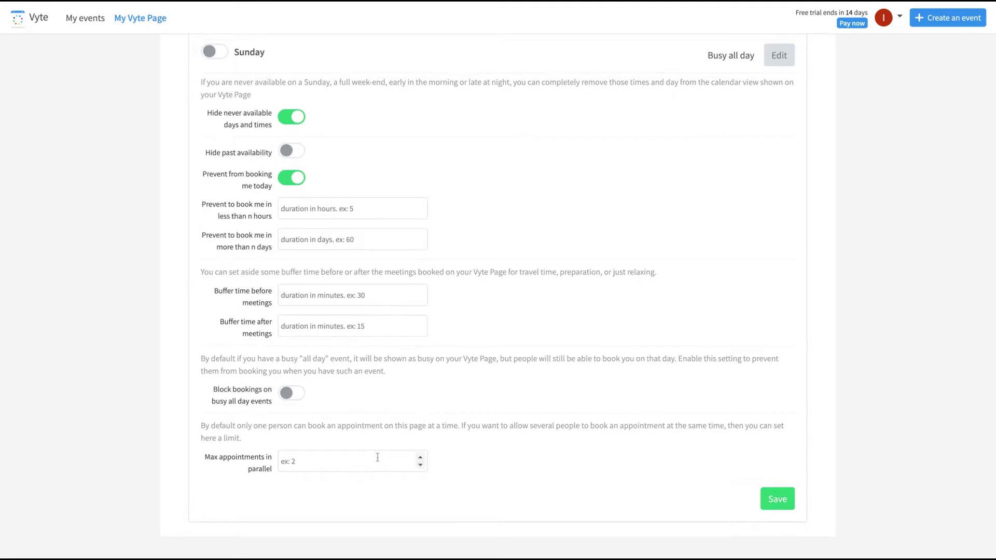
scroll(378, 457, "up", 1)
scroll(564, 469, "up", 12)
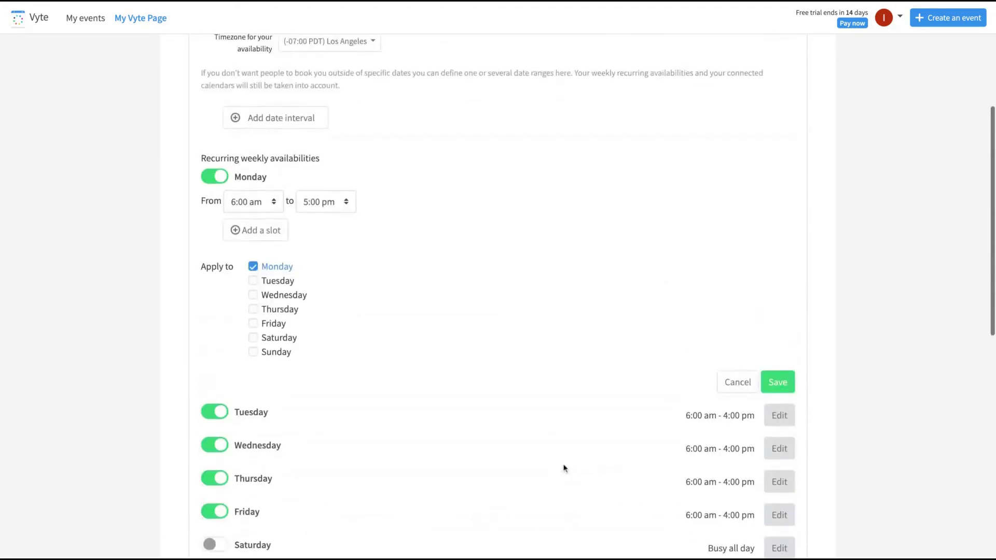
scroll(485, 275, "down", 9)
scroll(487, 276, "down", 3)
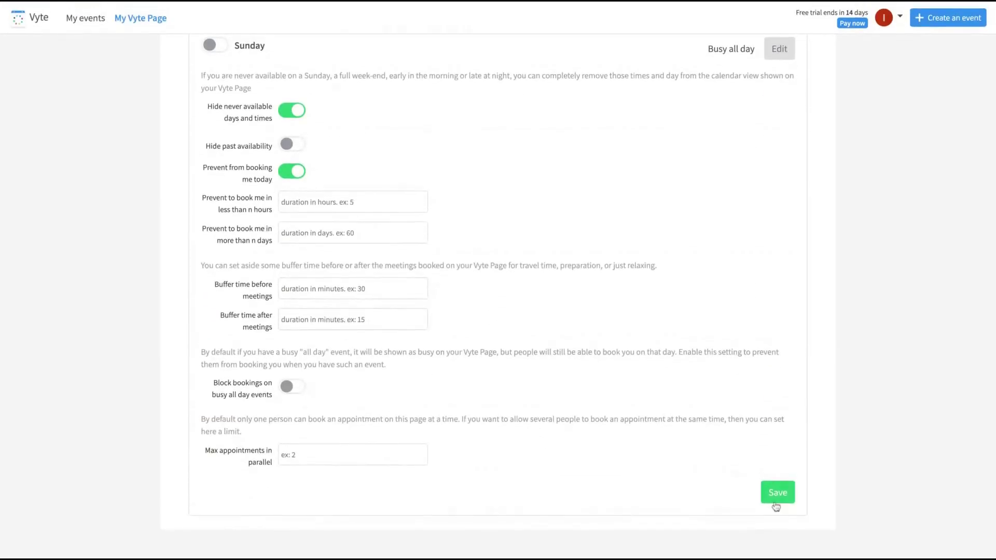
left_click(777, 494)
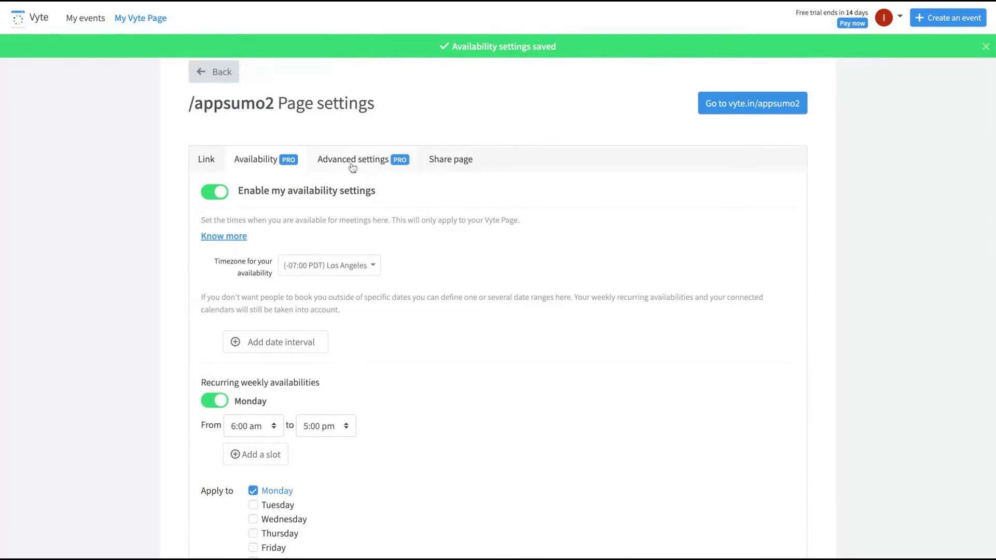
Step: Enable the page's advanced settings and add a Twitter URL as a personal link
left_click(350, 162)
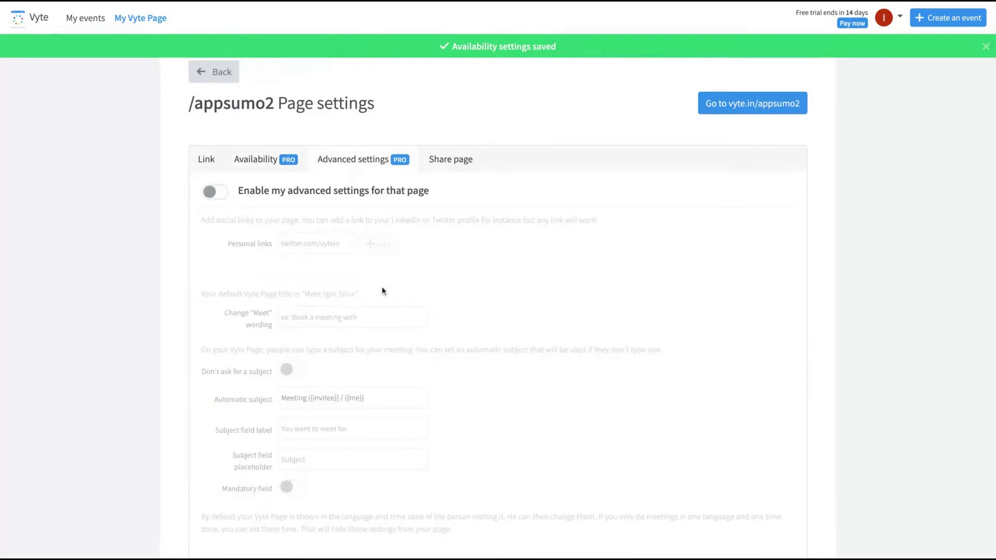
left_click(213, 192)
left_click_drag(238, 220, 599, 220)
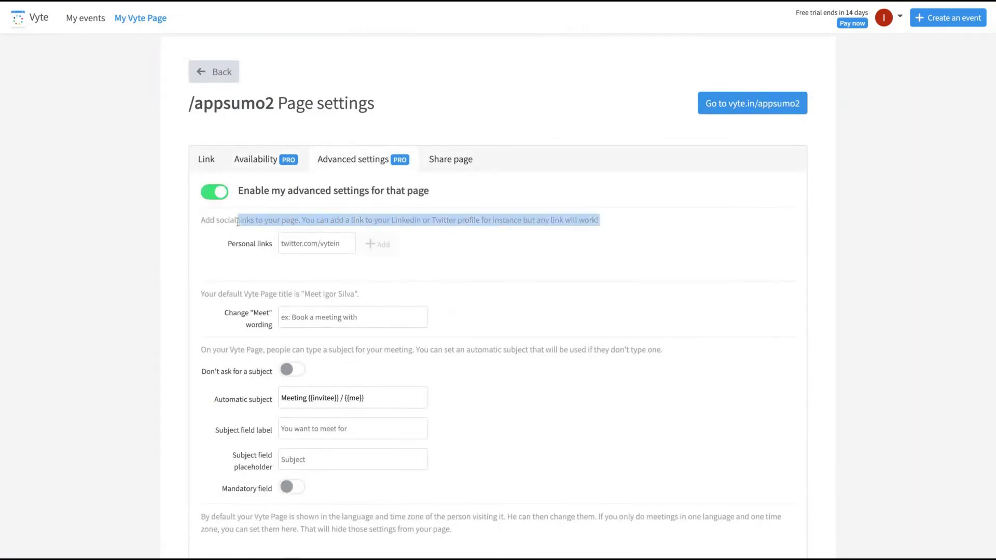
left_click(382, 247)
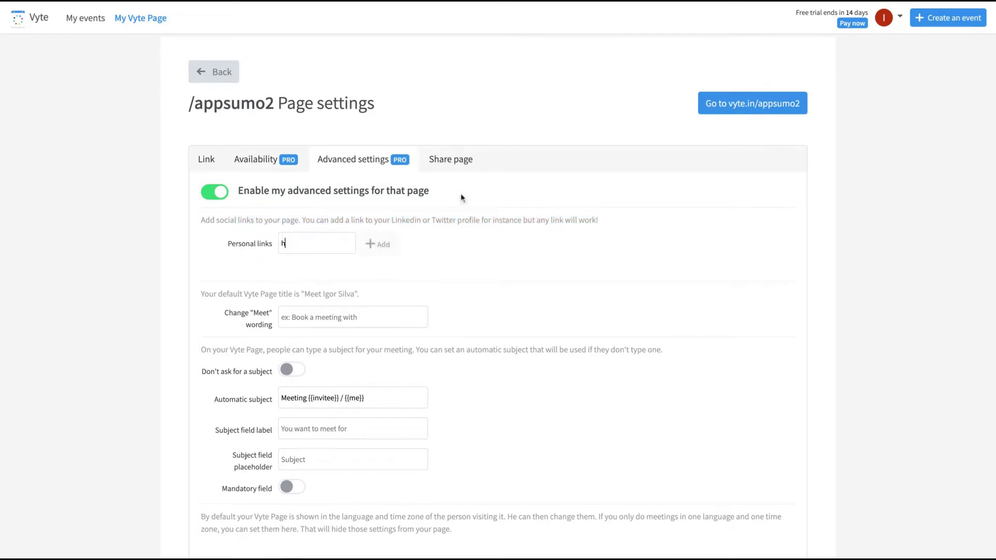
type("https://twitter.com")
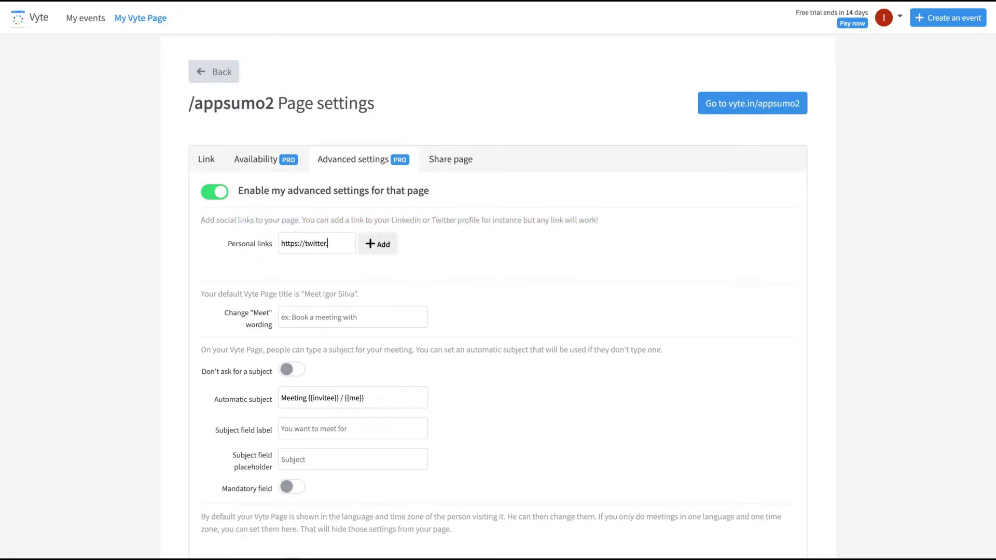
type("/io")
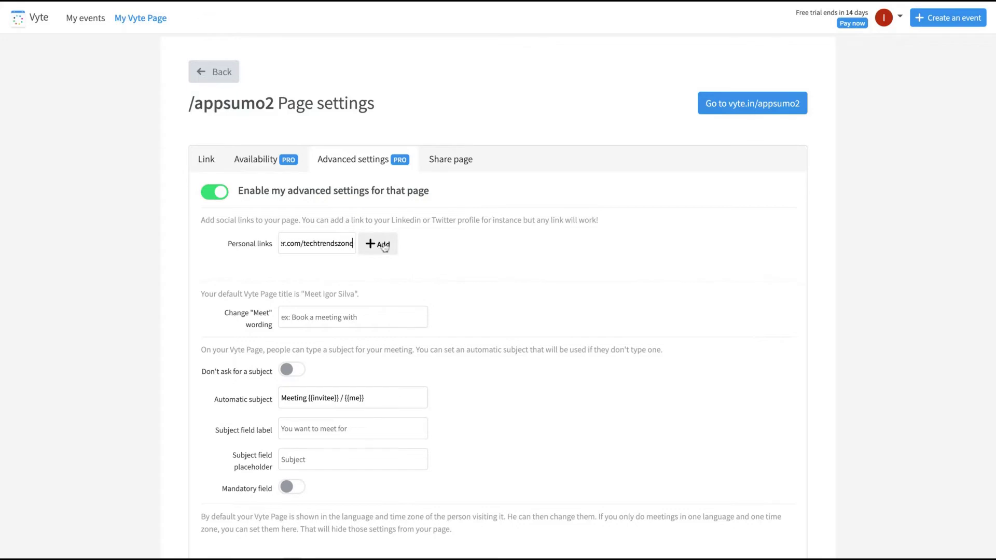
left_click(383, 247)
Step: Add a Facebook profile URL as a second personal link
left_click(327, 244)
type("h")
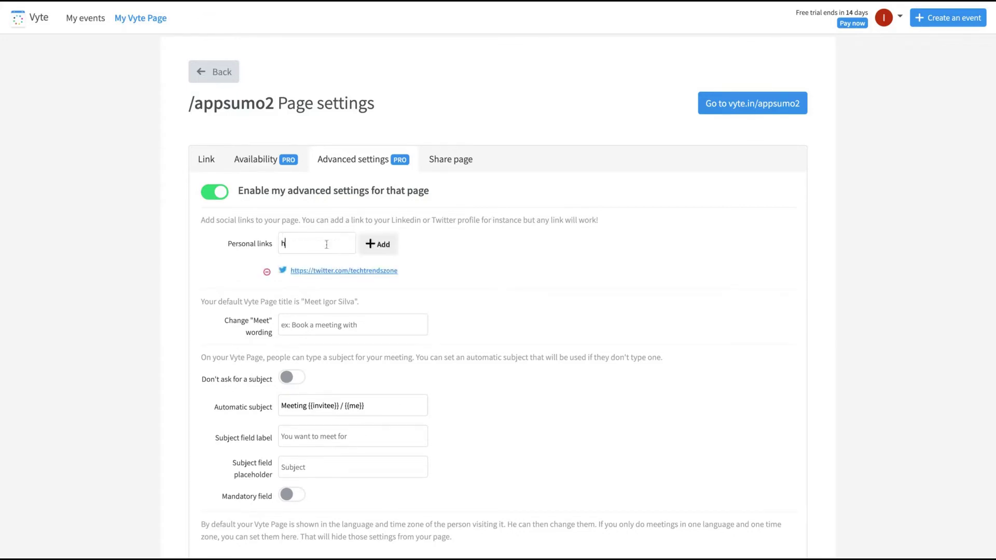
type("ttps://facebook.com/igornomundo")
left_click(376, 243)
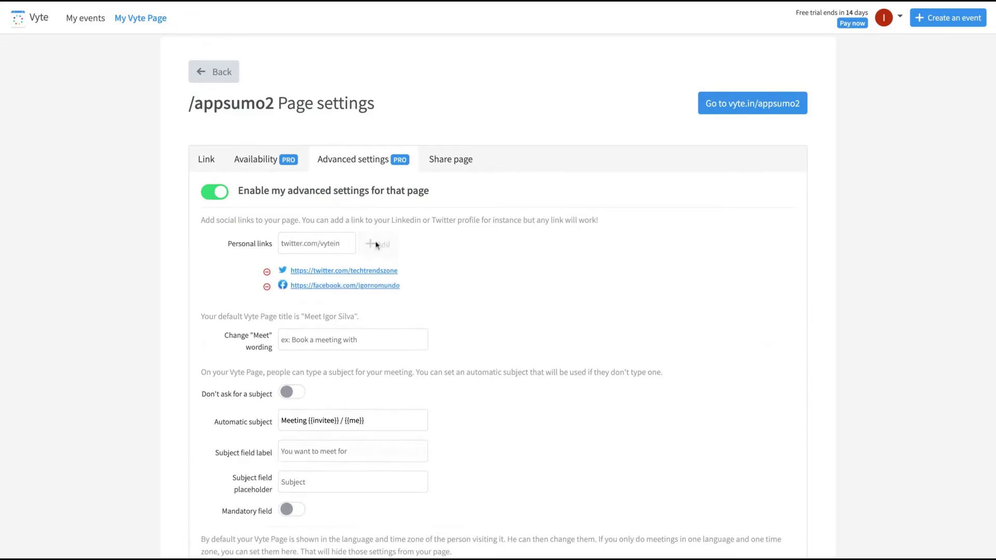
scroll(195, 287, "down", 3)
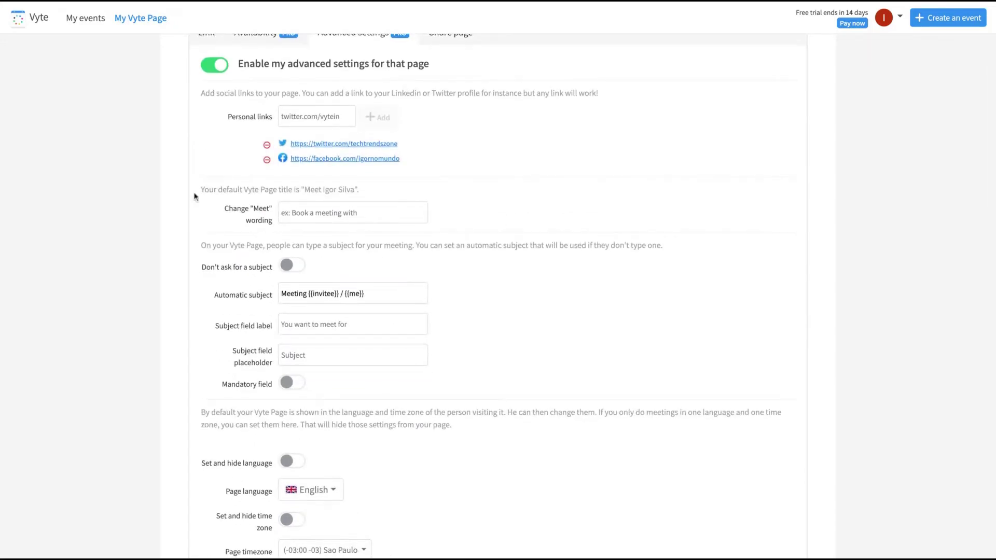
Step: Review the default page title and keep English as the page language
left_click_drag(229, 190, 358, 190)
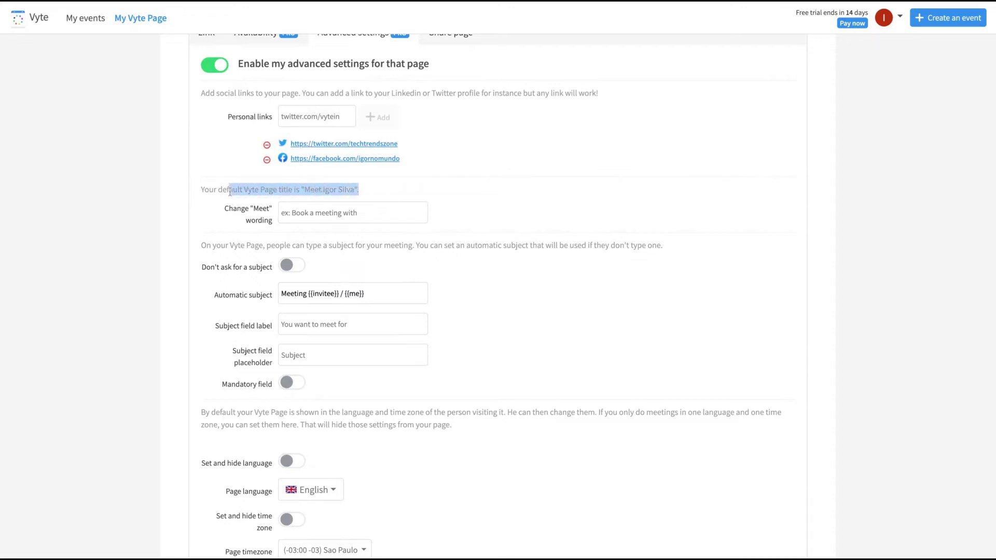
left_click(263, 188)
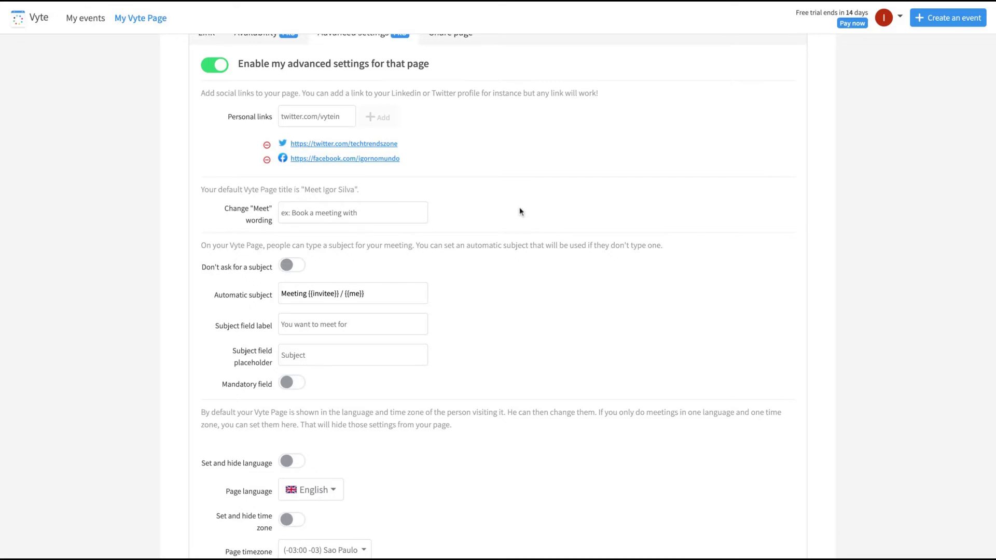
left_click(311, 490)
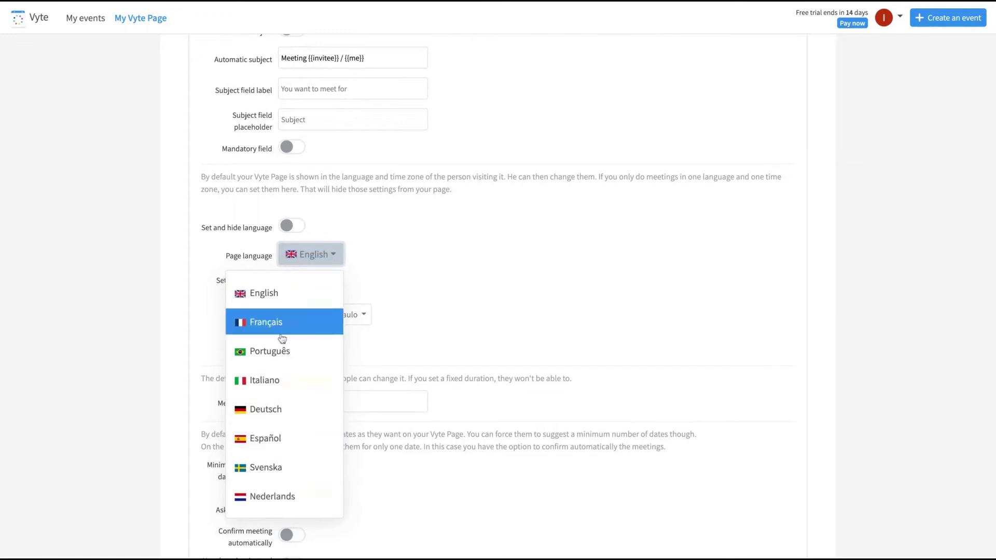
left_click(422, 315)
Step: Check the automatic confirmation message, save the advanced settings, and bring up Share page
scroll(236, 422, "down", 10)
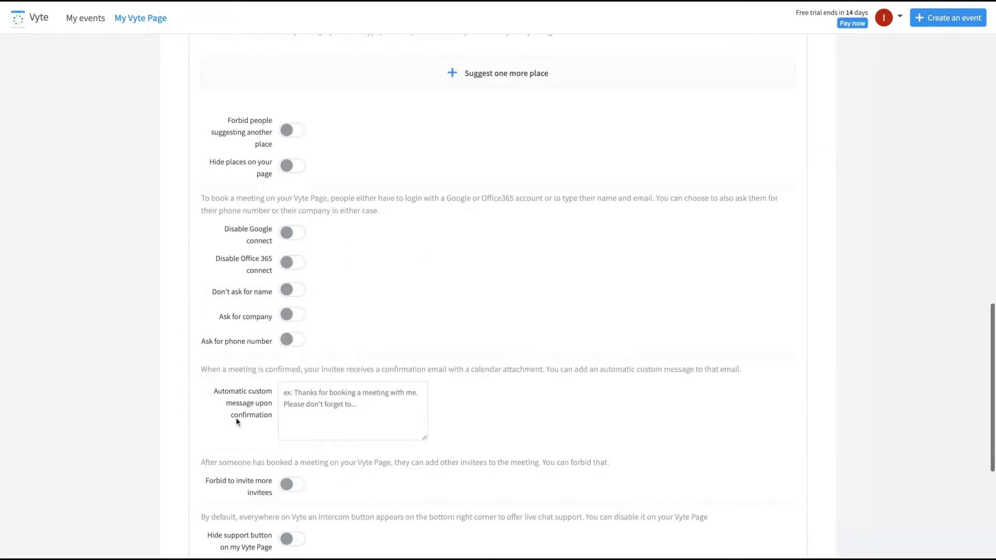
scroll(400, 360, "down", 1)
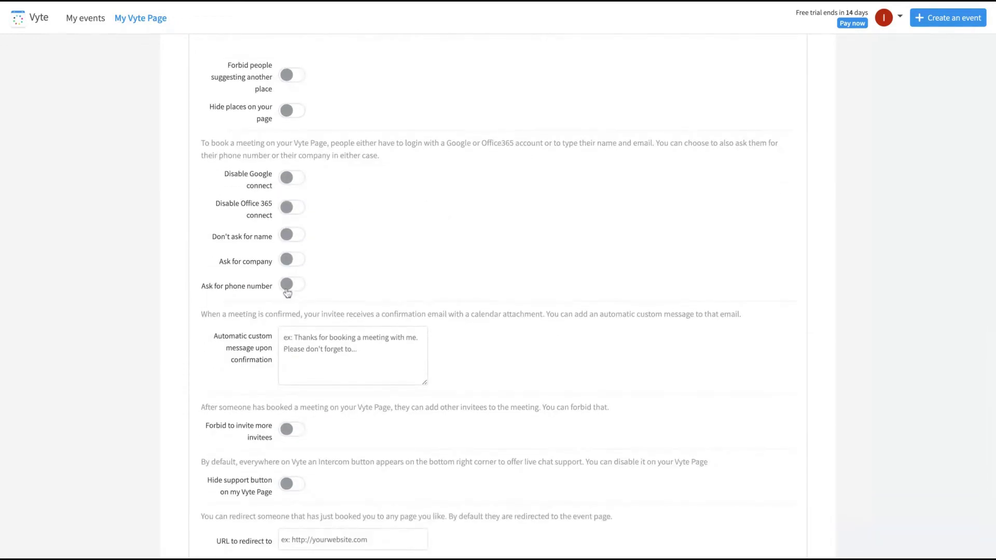
scroll(288, 280, "up", 1)
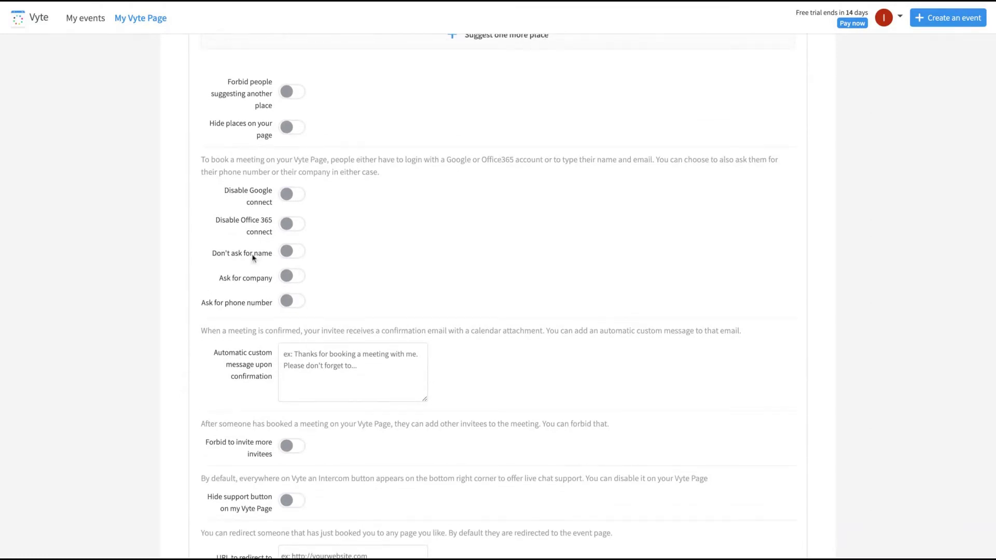
scroll(515, 304, "down", 5)
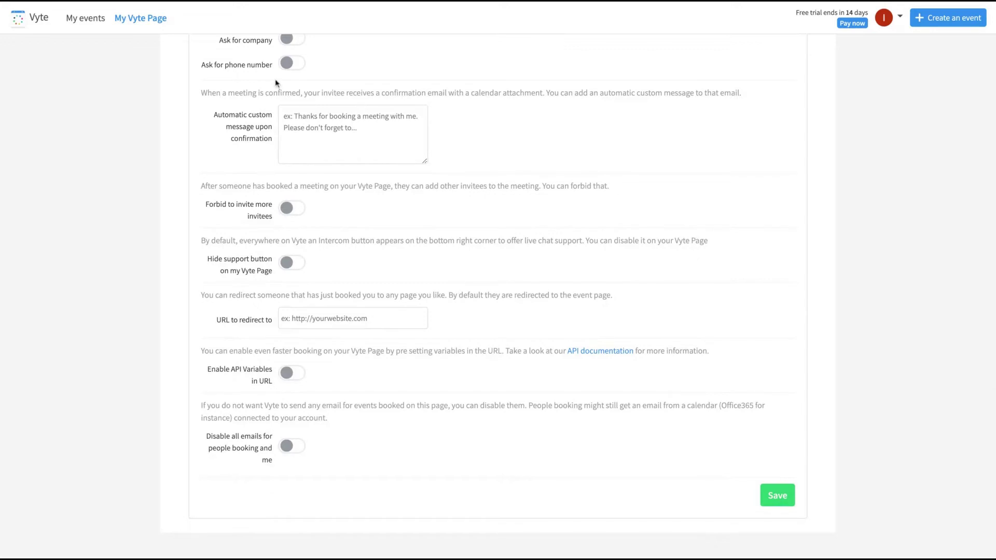
scroll(290, 150, "up", 1)
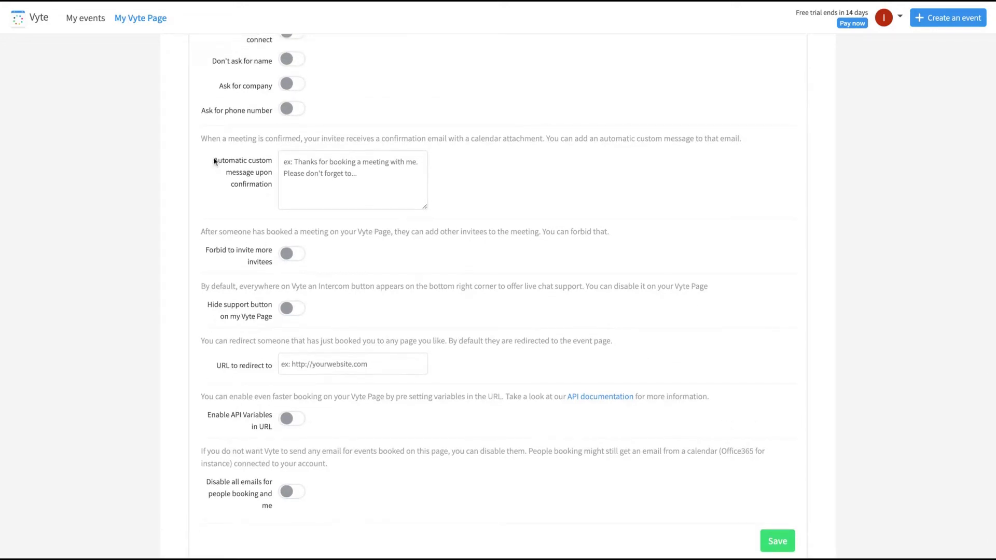
left_click(347, 183)
scroll(565, 307, "down", 1)
left_click(789, 513)
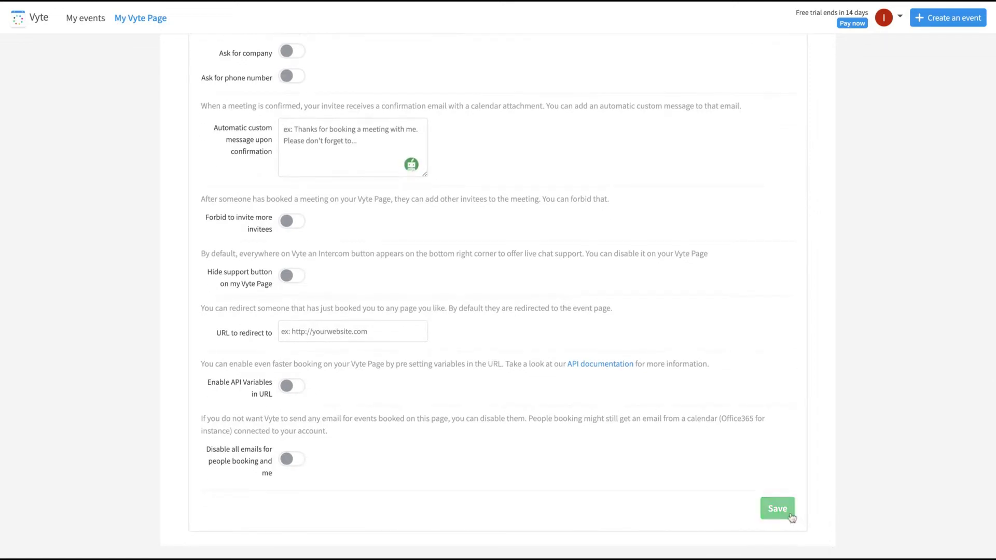
scroll(453, 277, "up", 10)
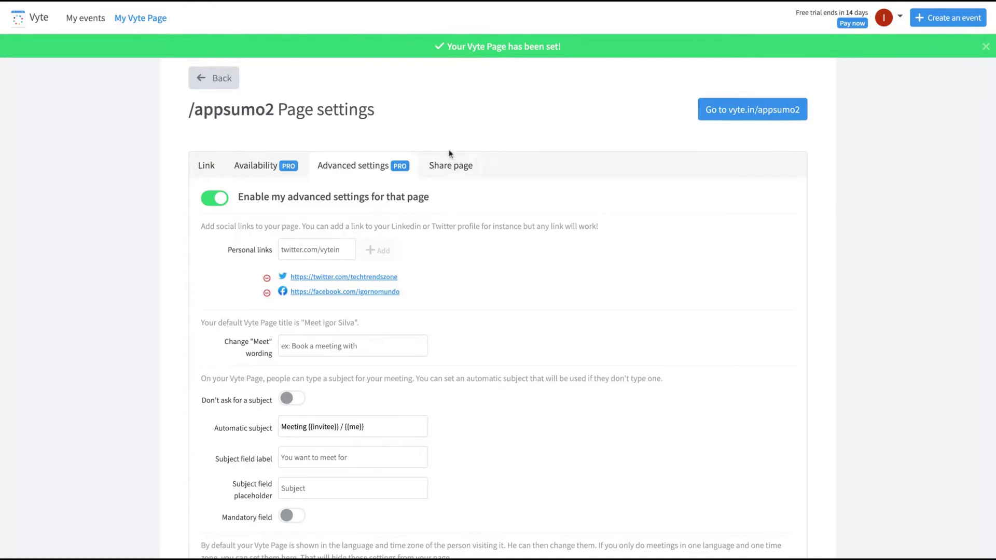
left_click(443, 167)
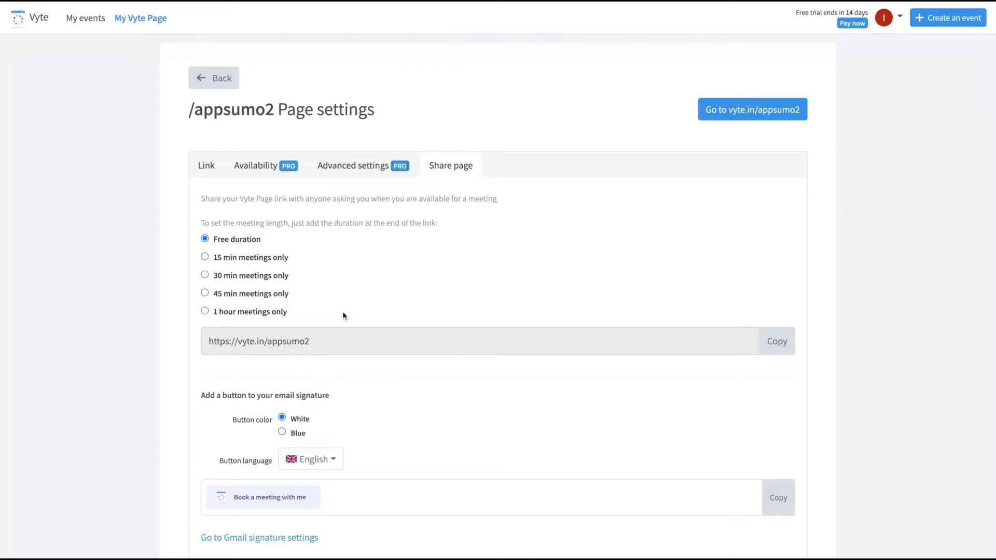
Step: Keep the shared link at Free duration after trying the 1 hour option
scroll(500, 389, "down", 1)
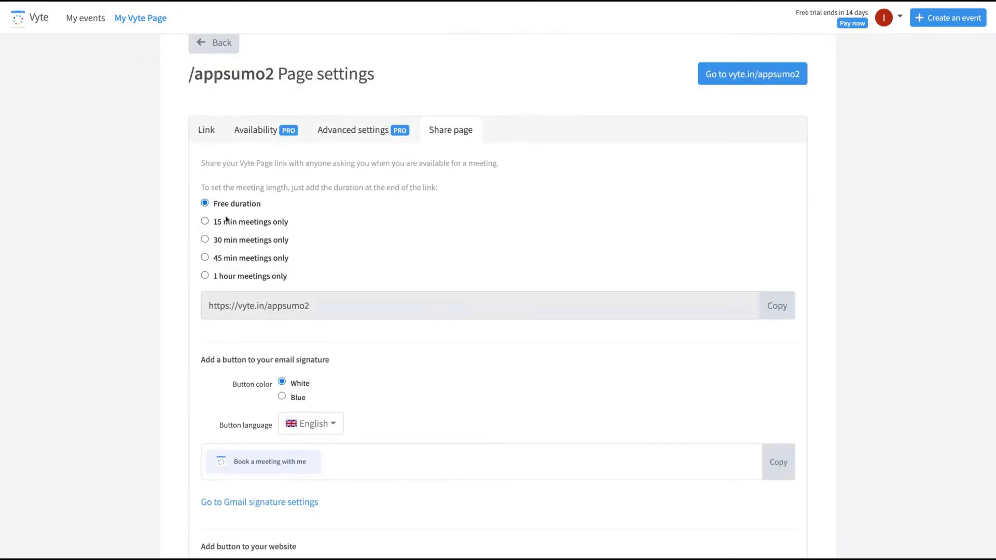
left_click(206, 276)
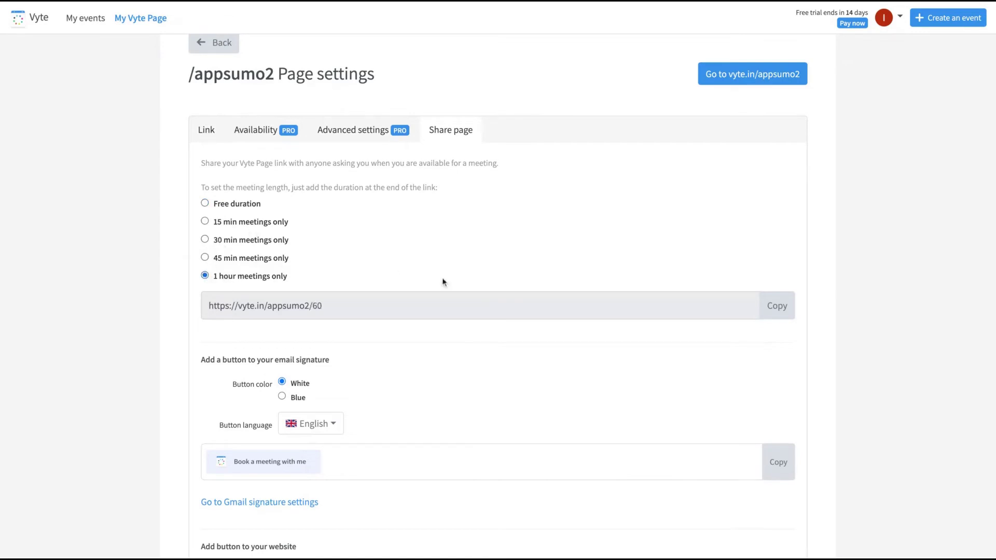
left_click(203, 205)
Step: Make the email-signature booking button Blue, keeping English as its language
scroll(243, 244, "down", 2)
left_click(282, 281)
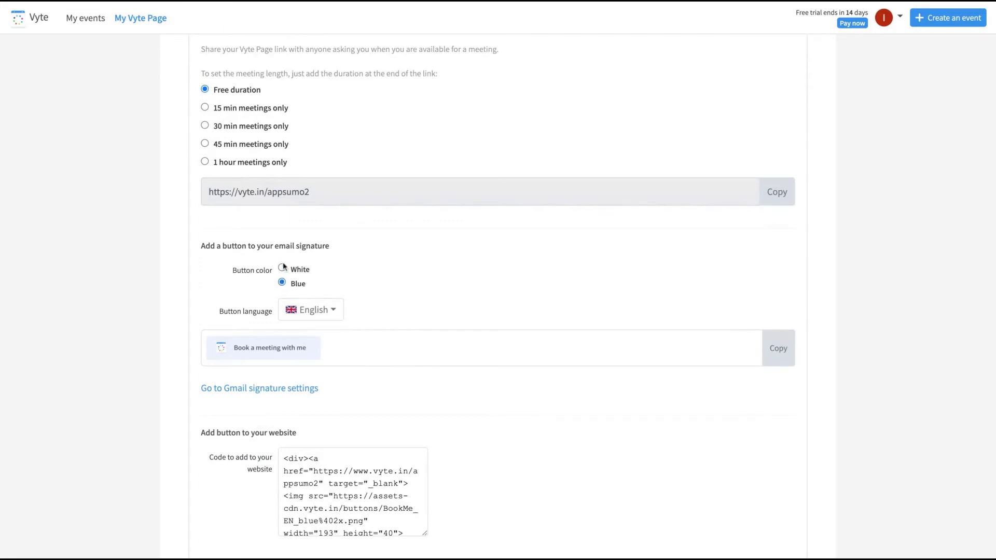
left_click(282, 267)
left_click(281, 282)
left_click(314, 306)
left_click(335, 329)
Step: Select the website button code, then open the public vyte.in/appsumo2 booking page
scroll(335, 329, "down", 3)
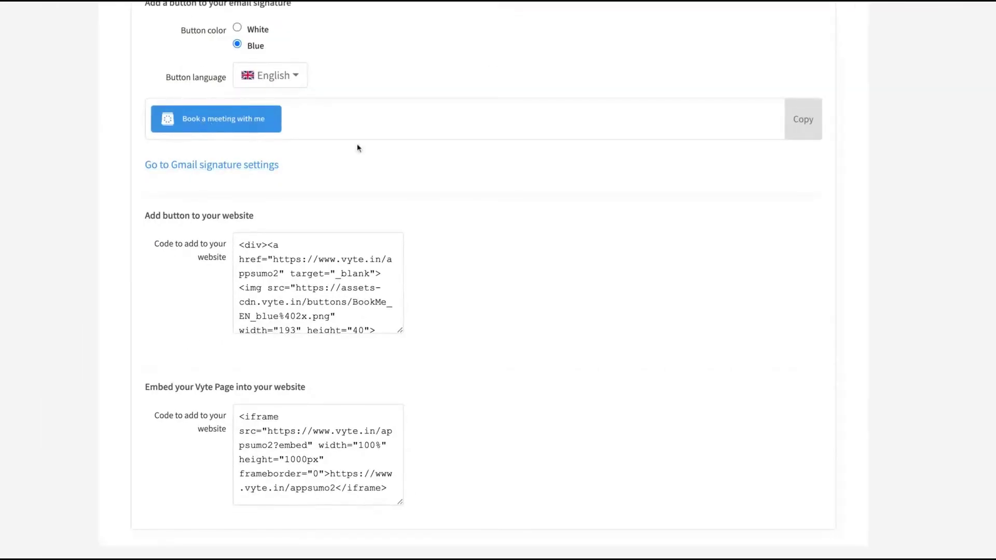
left_click_drag(240, 245, 420, 389)
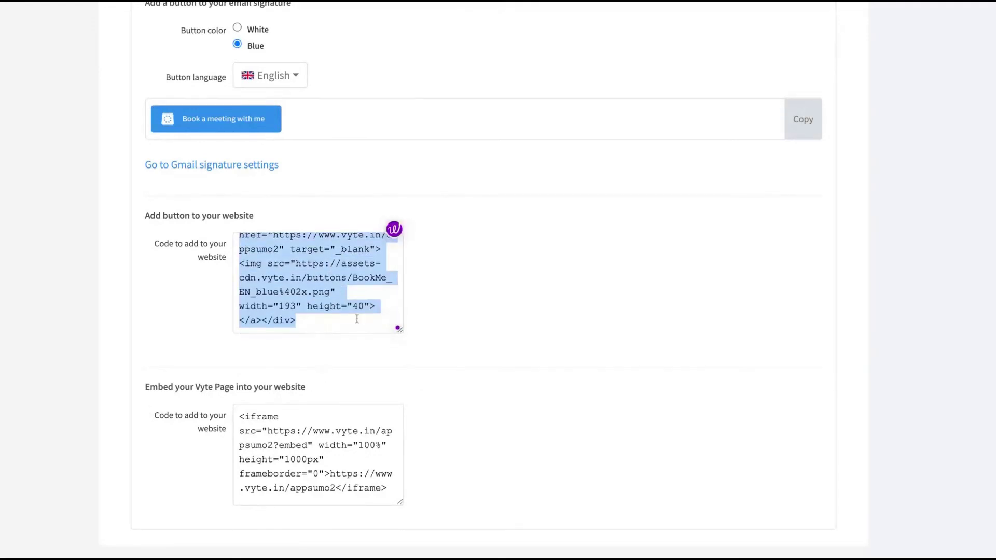
left_click(396, 325)
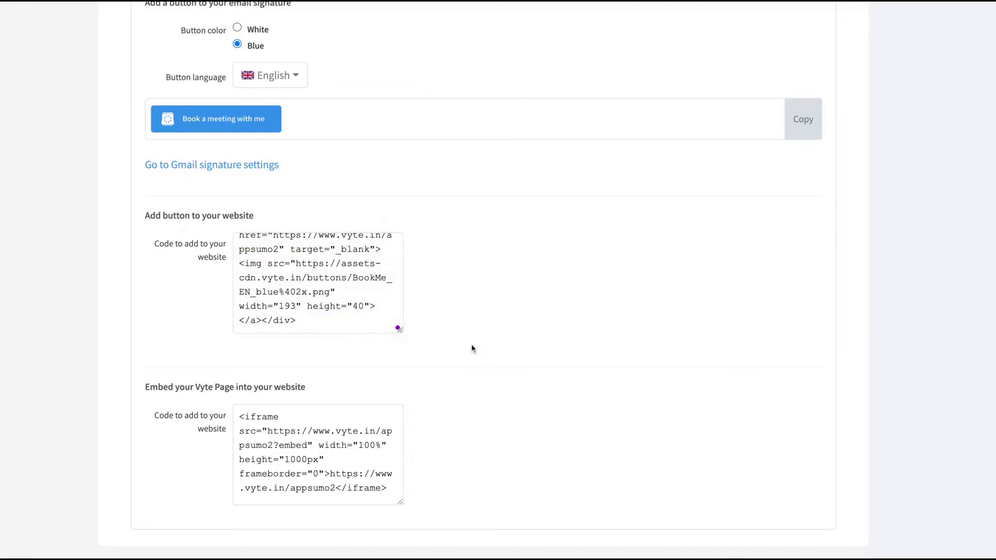
scroll(519, 375, "up", 10)
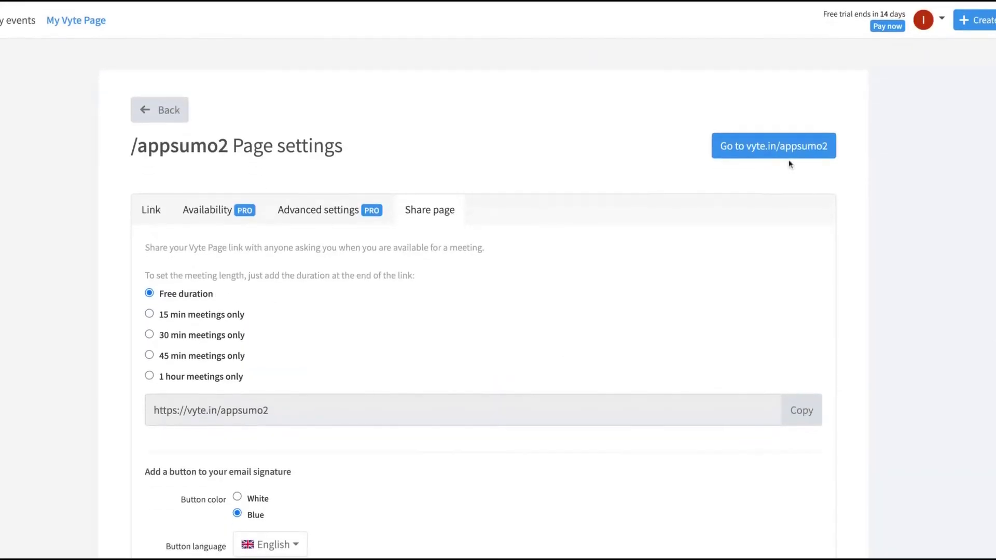
left_click(783, 150)
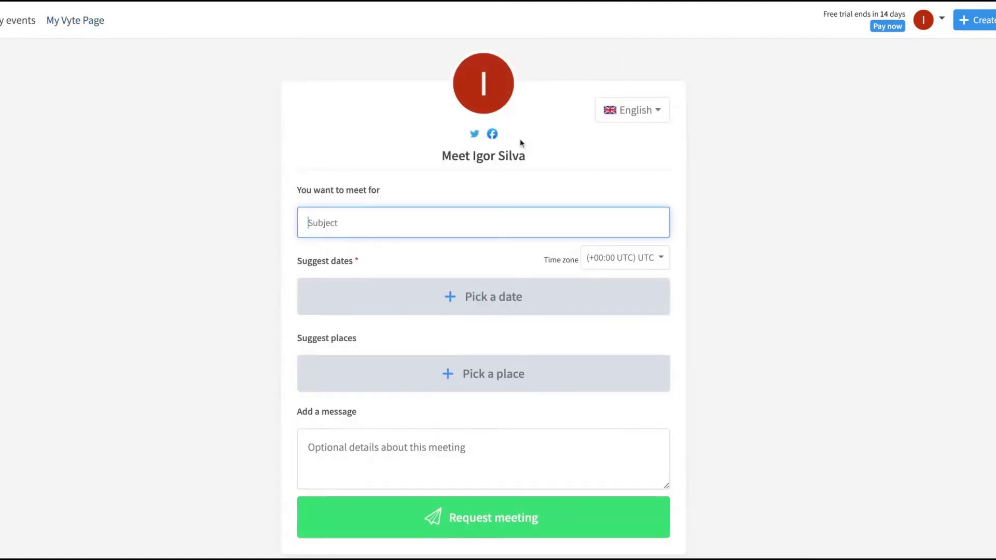
Step: Fill in the meeting subject and suggest Monday, May 2, 3:00–4:00 pm
scroll(263, 201, "down", 2)
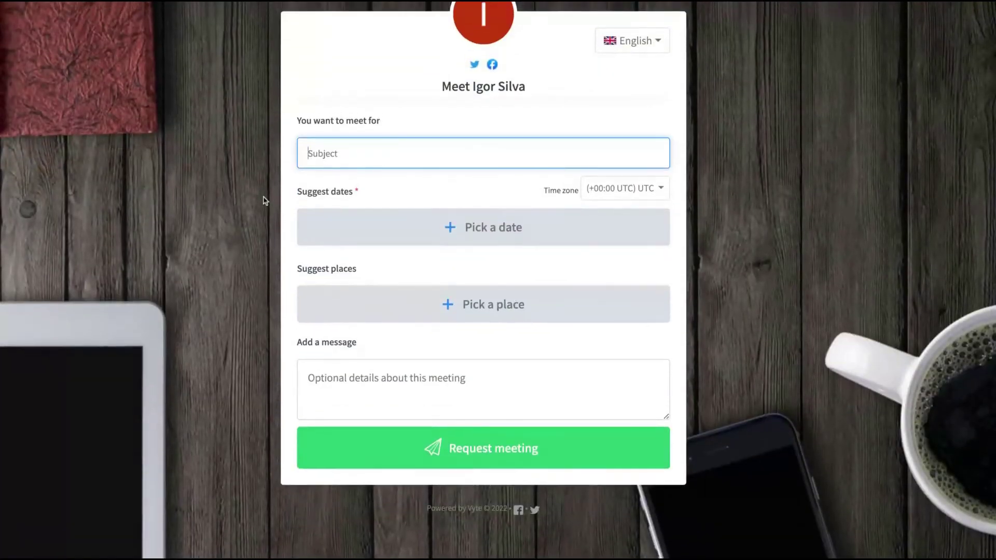
scroll(262, 201, "up", 2)
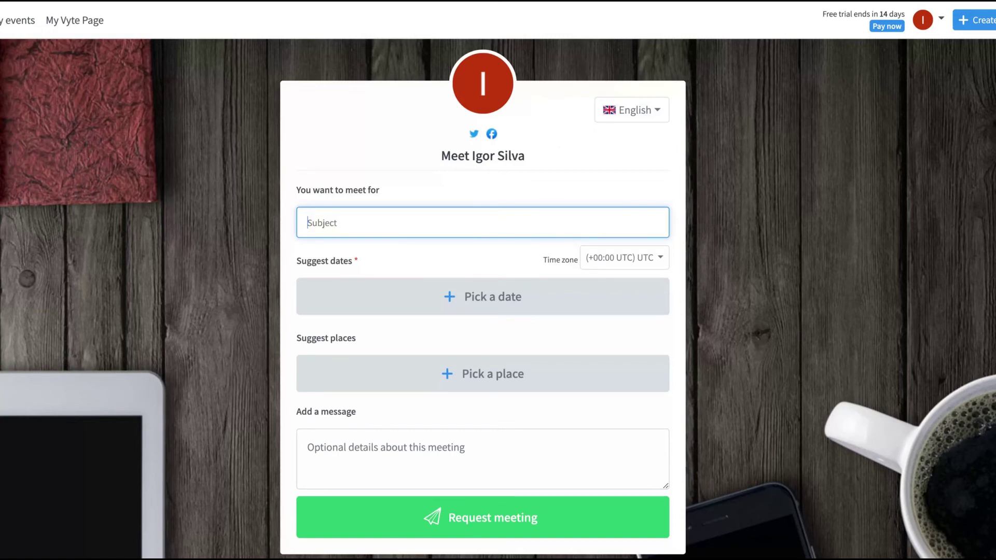
type("Setup")
left_click(563, 287)
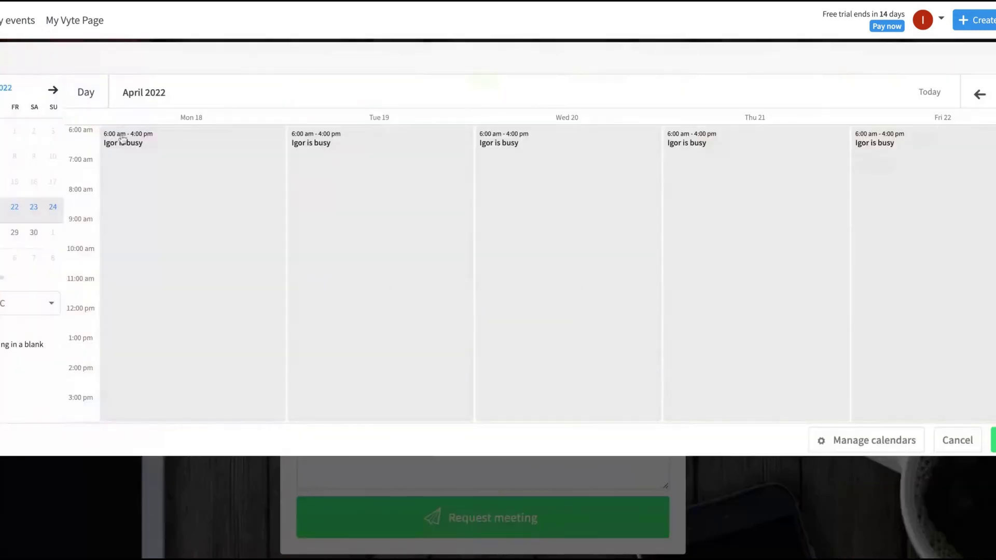
left_click(77, 141)
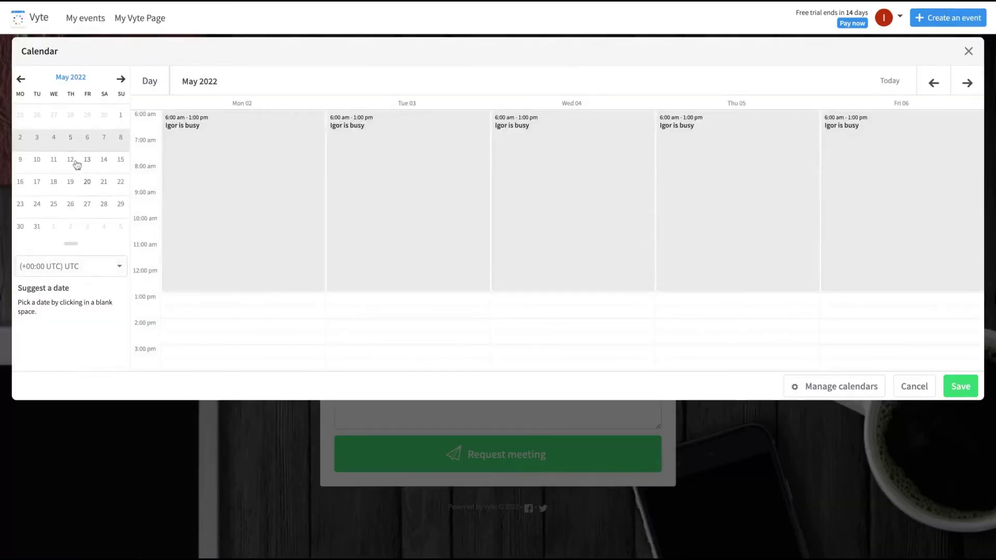
left_click(75, 162)
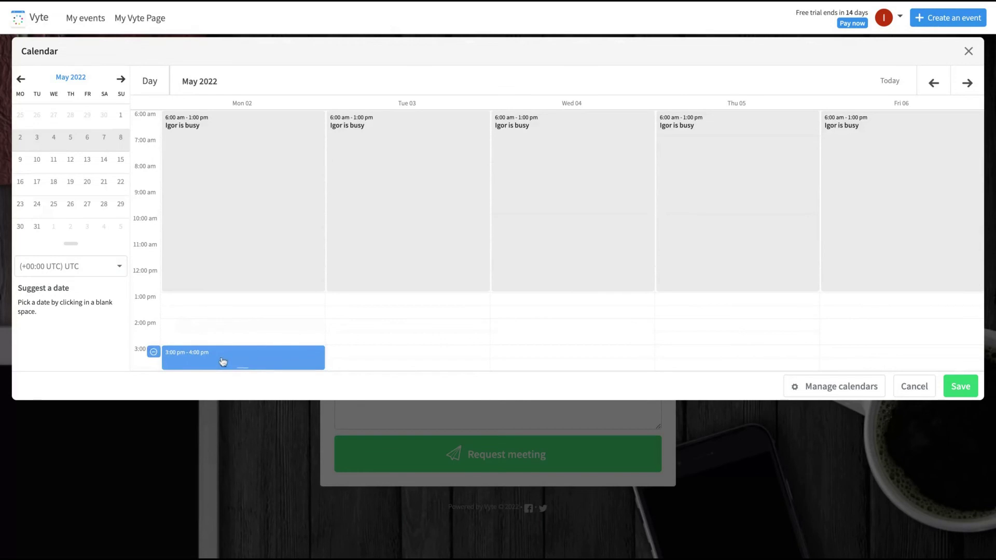
left_click(960, 387)
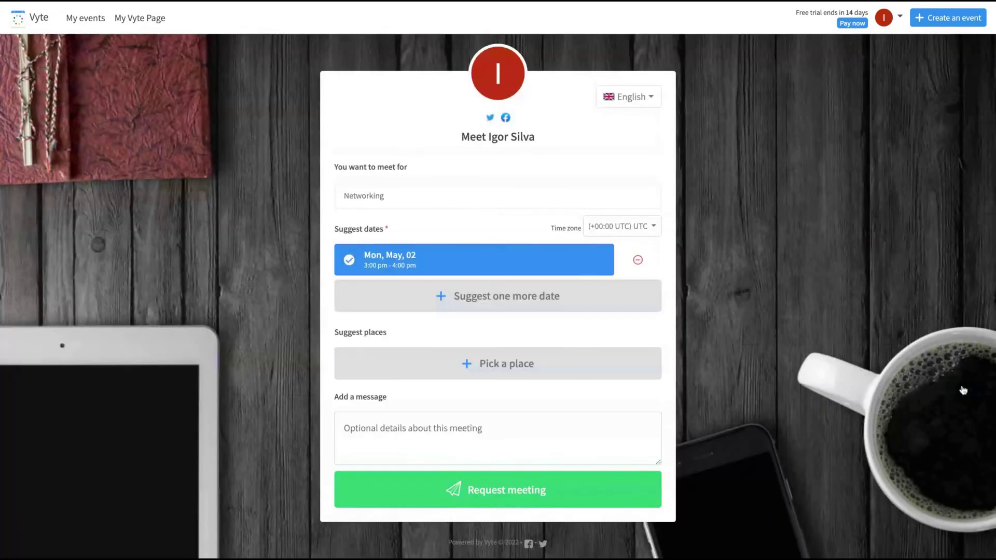
Step: Suggest Skype as the meeting place and dismiss the sender-details prompt
left_click(500, 371)
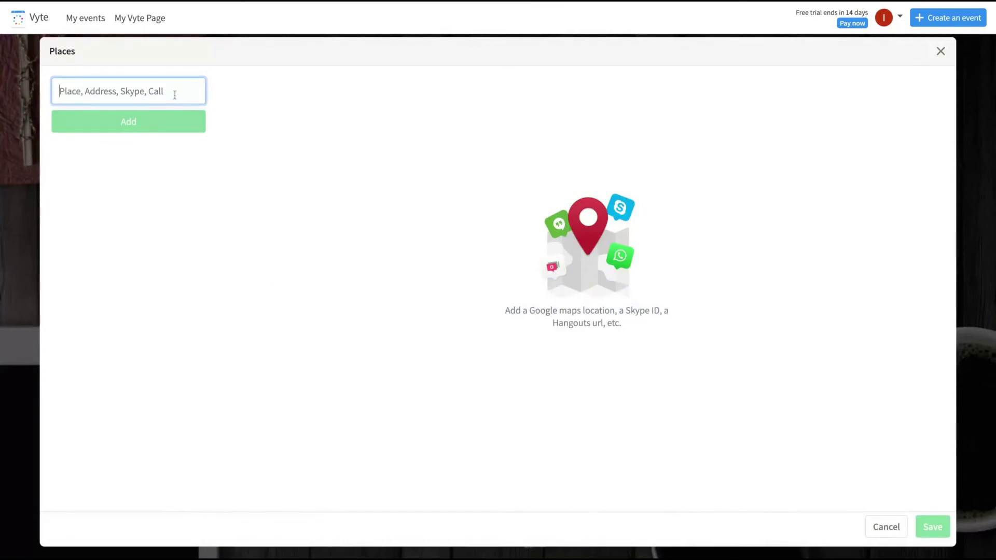
type("Skype")
left_click(156, 138)
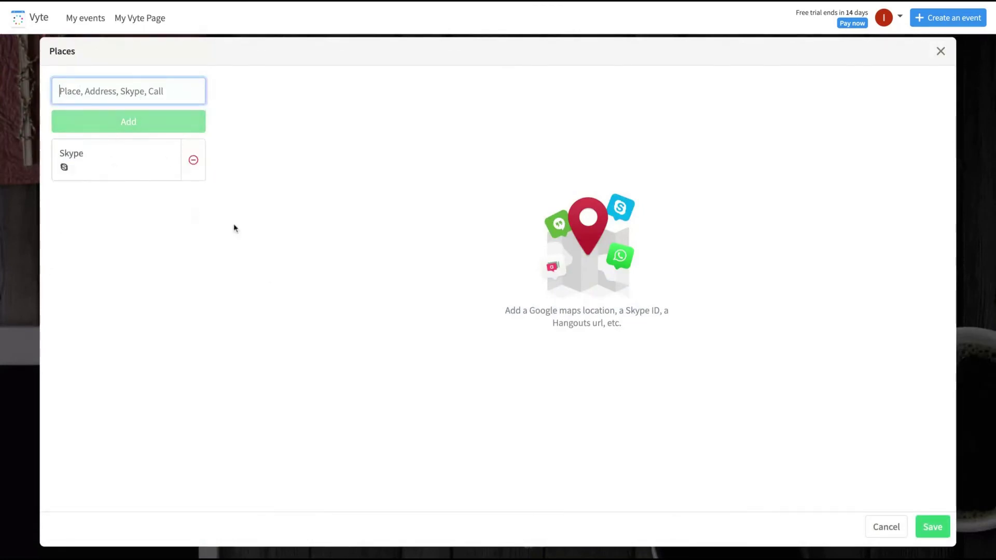
left_click(934, 526)
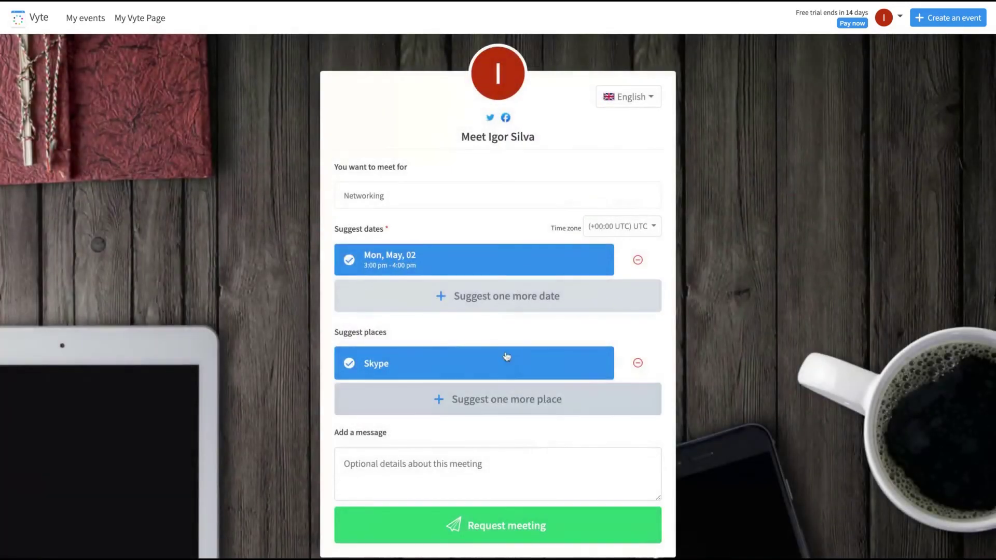
scroll(421, 421, "down", 1)
left_click(421, 421)
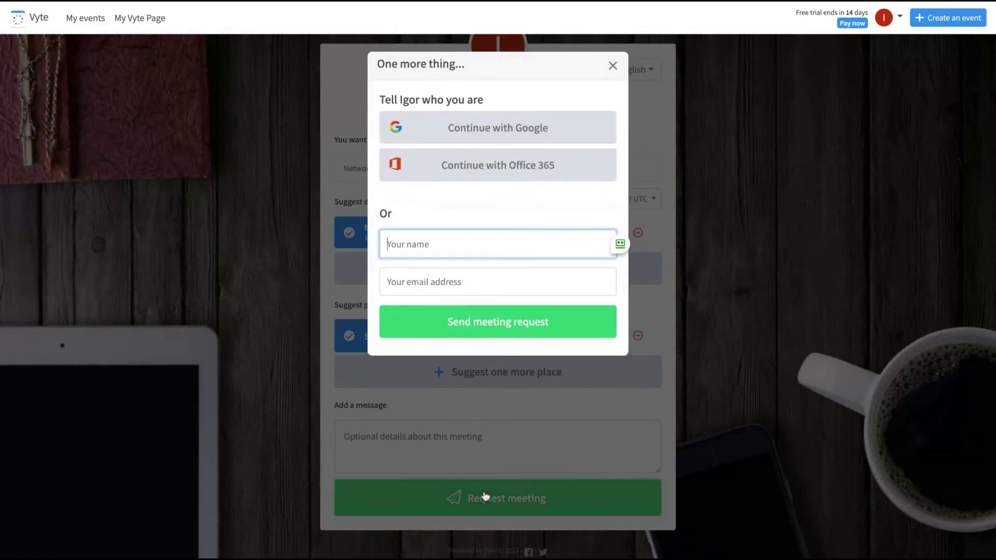
left_click(613, 65)
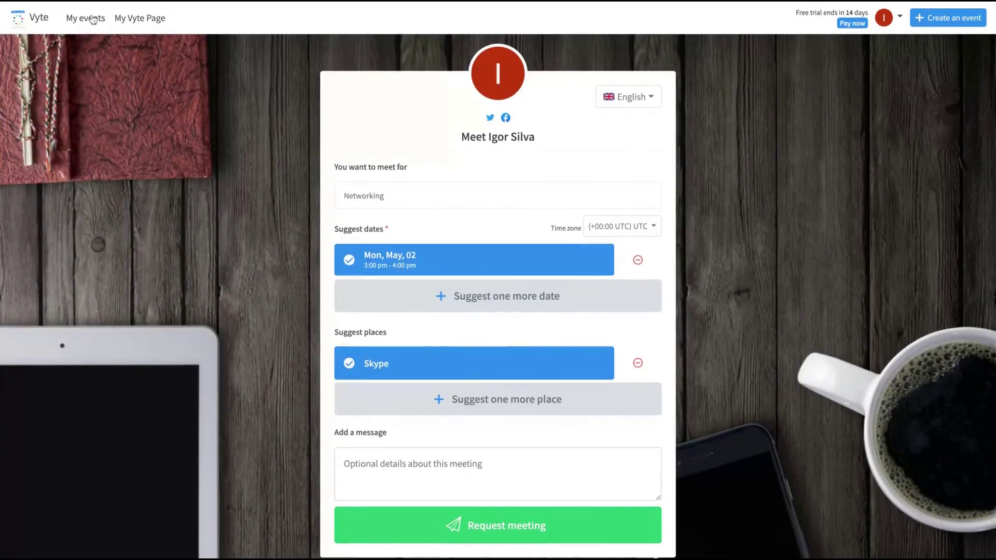
Step: Start a new English-language event with subject 'Networking' and add the invitee's e-mail address
left_click(92, 19)
left_click(758, 93)
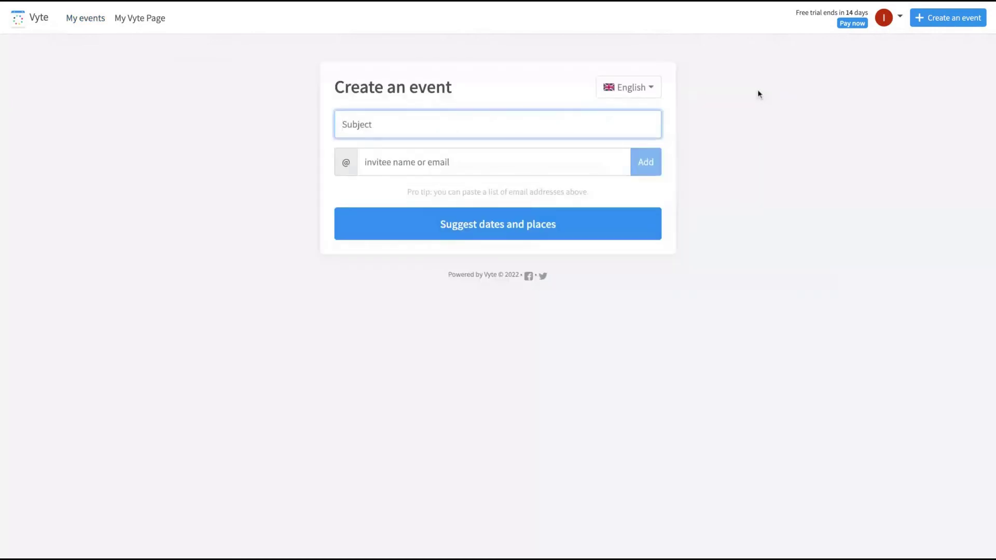
left_click(640, 96)
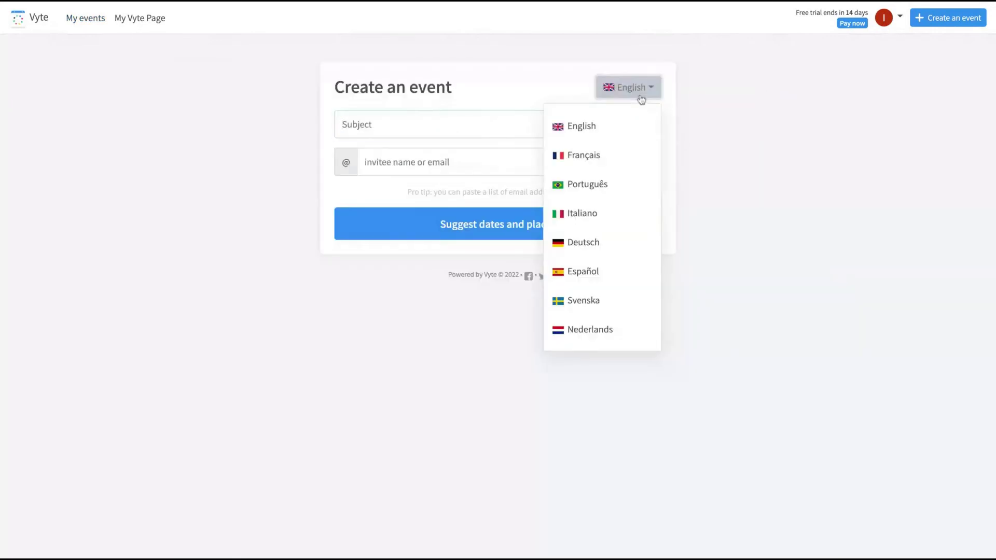
left_click(789, 109)
left_click(453, 127)
type("Networking")
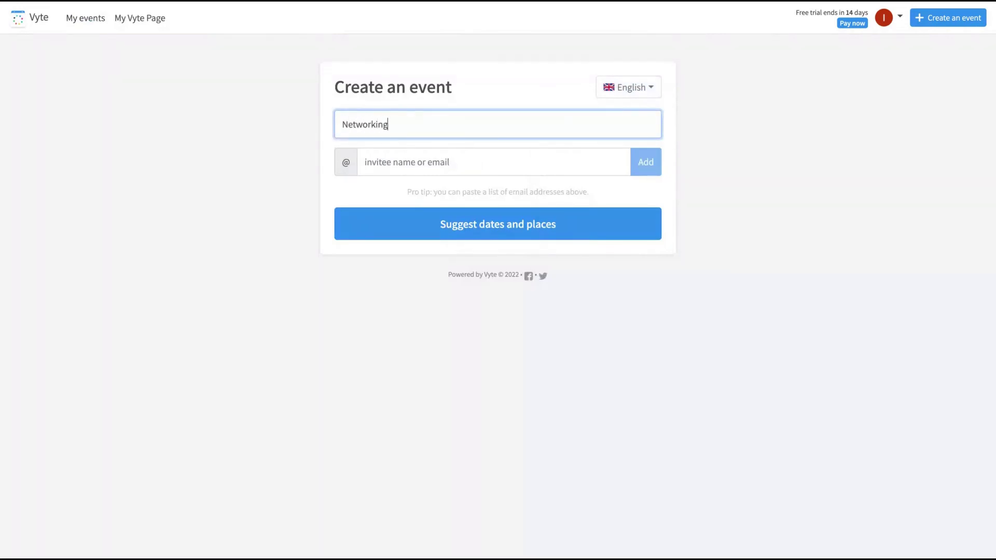
key("Tab")
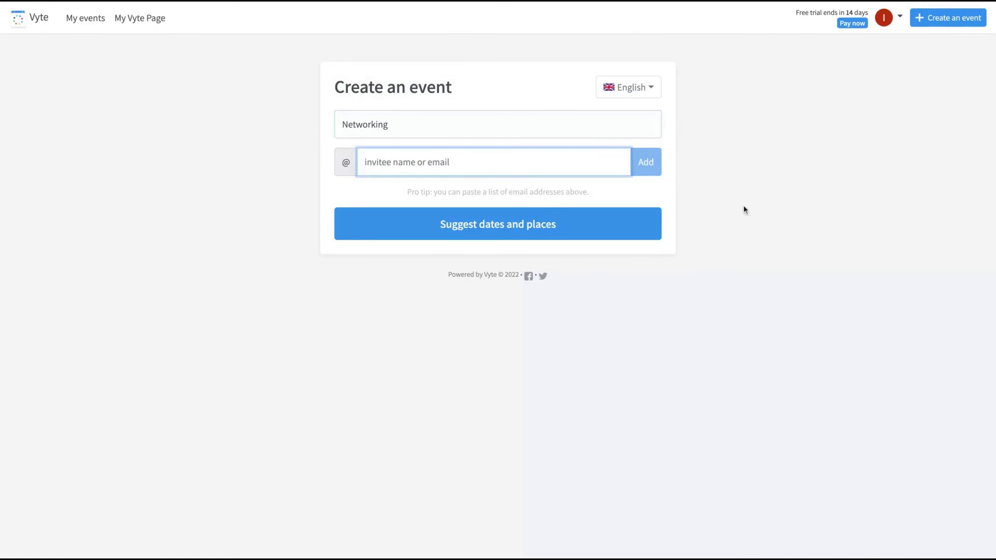
key("Return")
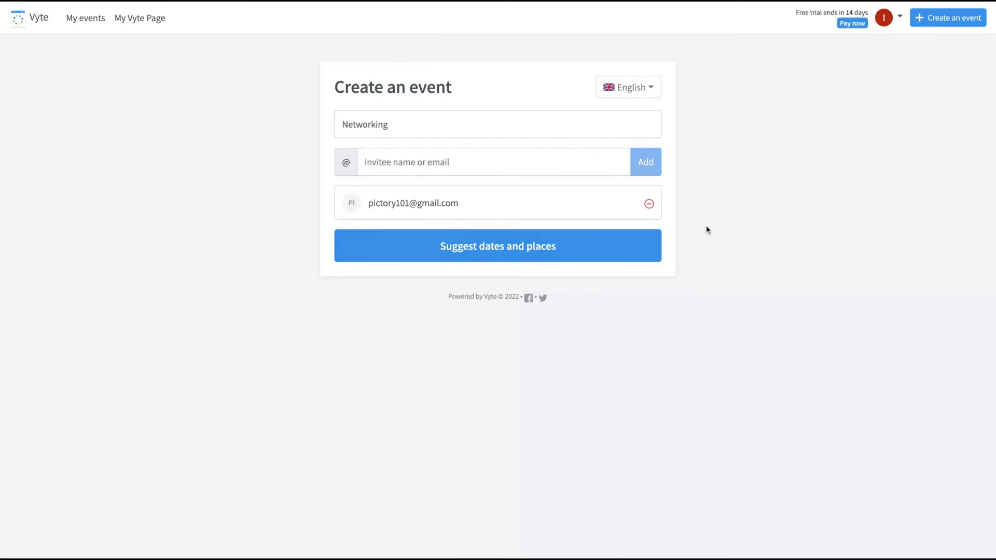
Step: Suggest Mon, Apr 25 at 3:00 pm as the date and send the event
left_click(483, 260)
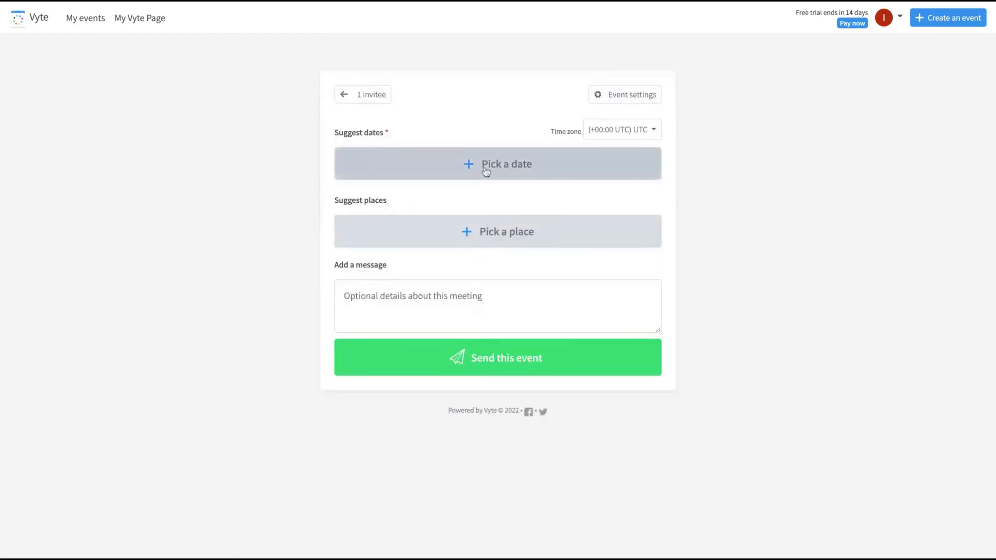
left_click(484, 166)
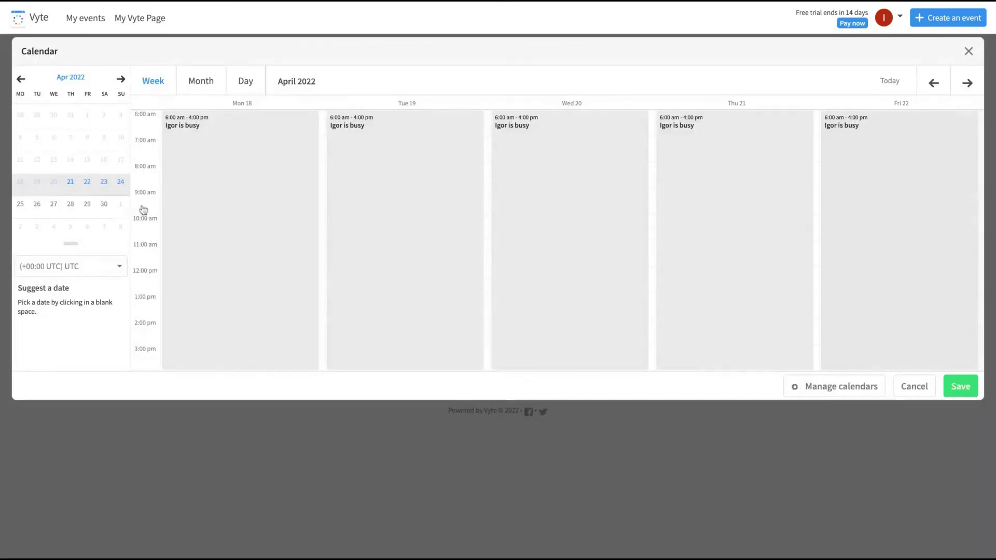
left_click(148, 332)
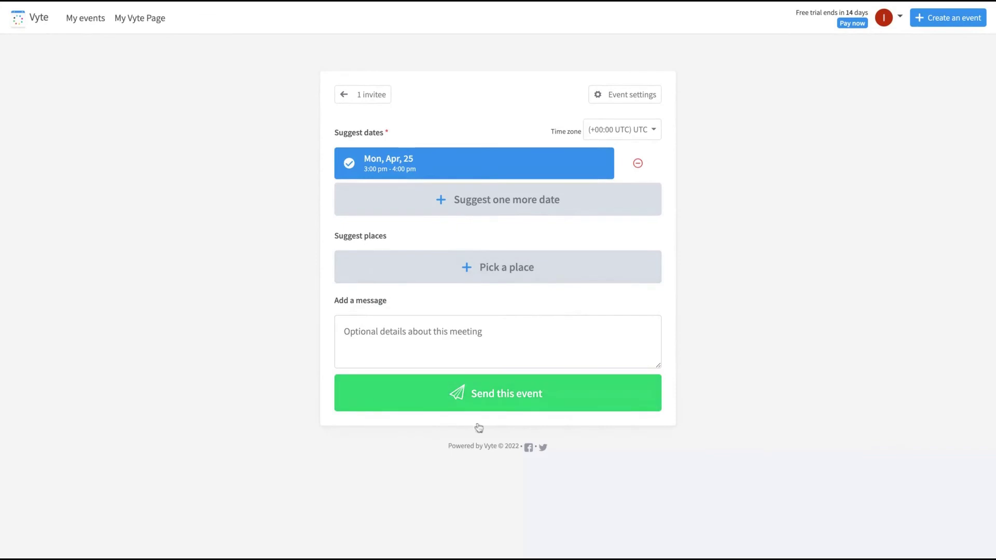
left_click(467, 409)
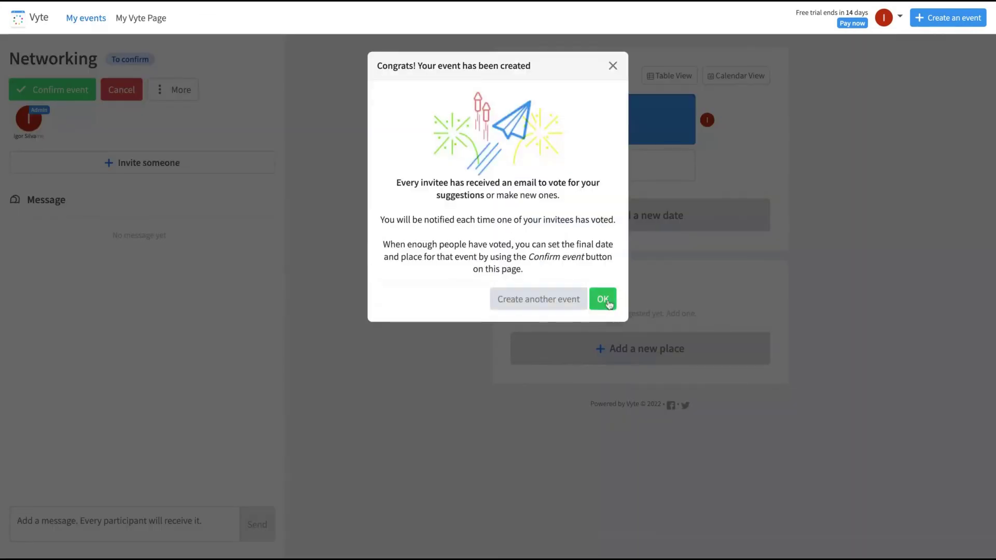
Step: Dismiss the event-created notice and post 'Hi' in the Networking event's message thread
left_click(602, 299)
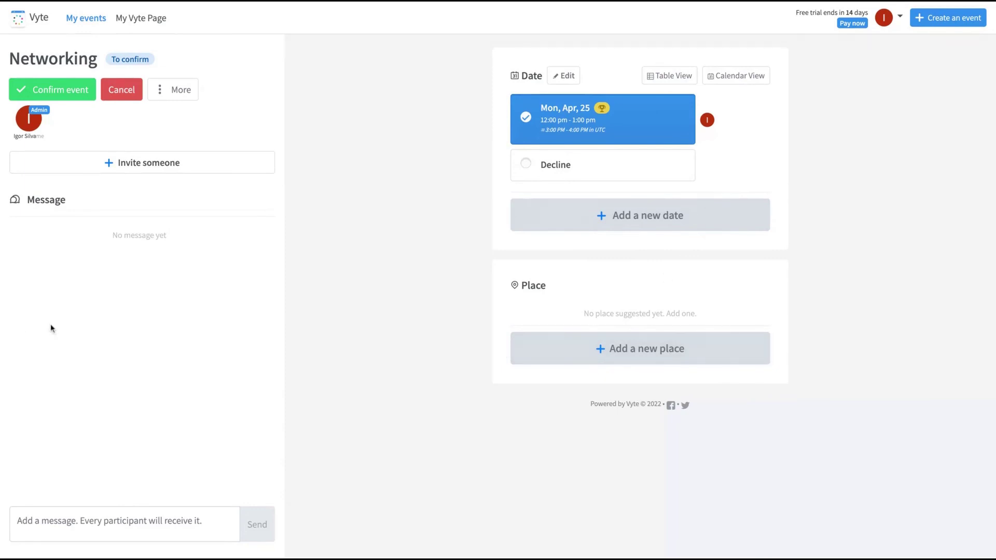
left_click(105, 536)
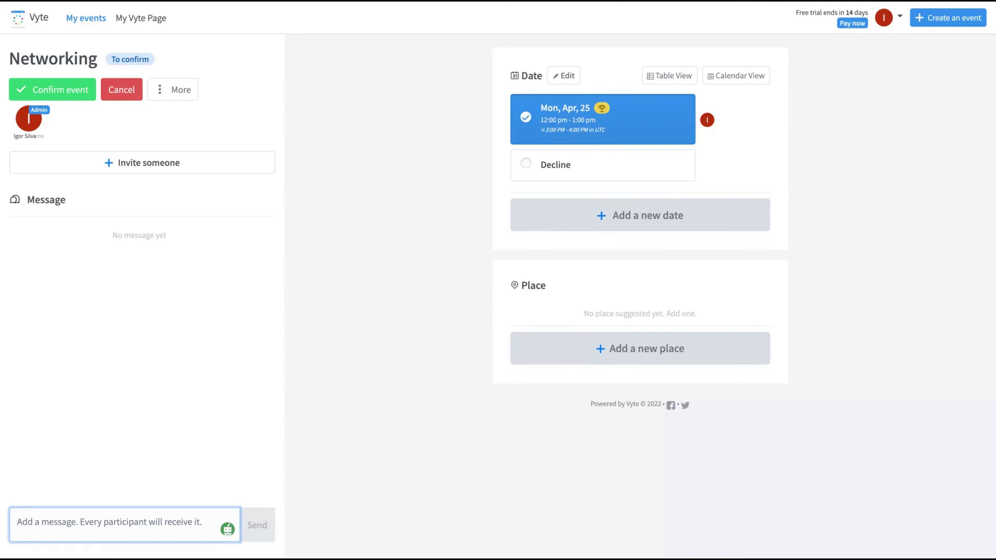
type("Hi")
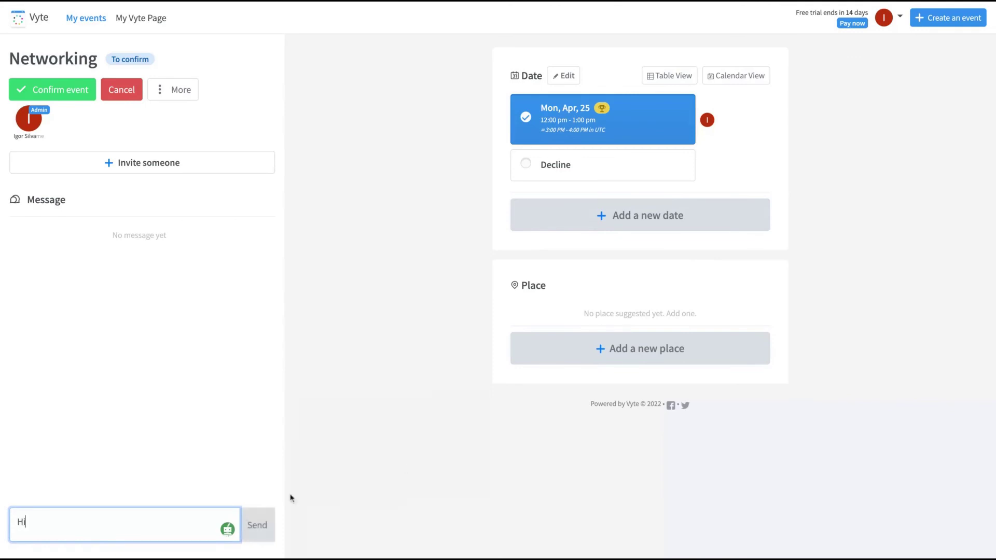
left_click(246, 540)
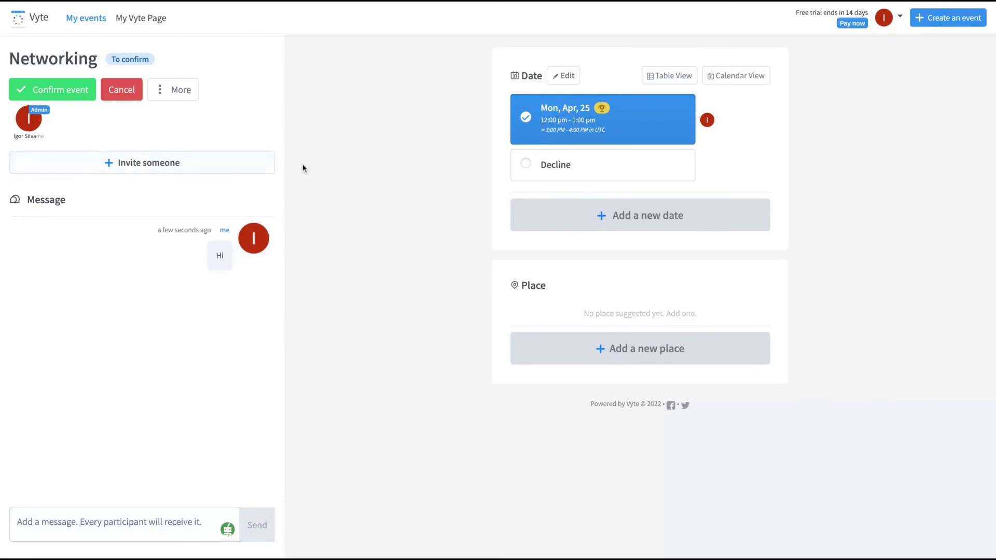
Step: Look at the confirm-date and invite-more-people dialogs, closing both without changes
left_click(65, 94)
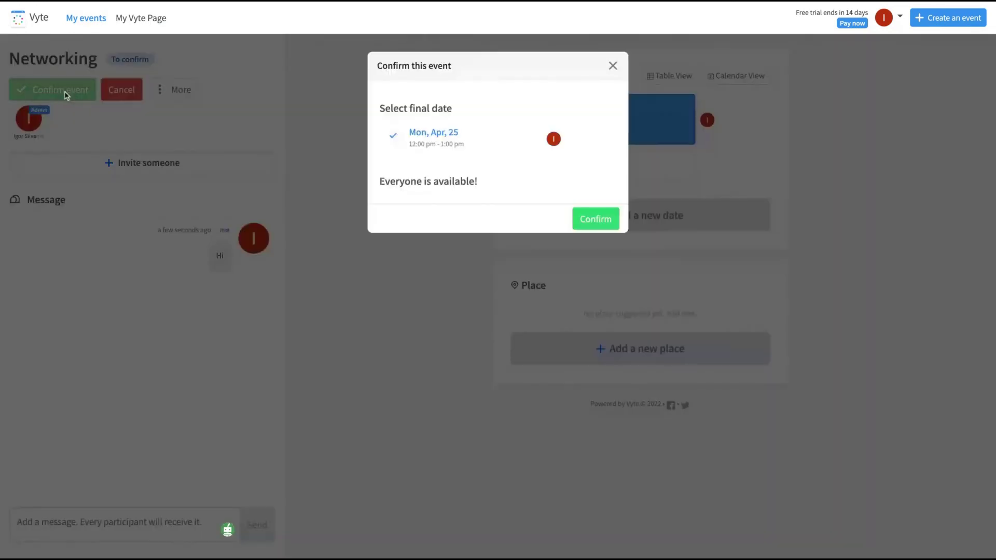
left_click(586, 92)
left_click(155, 162)
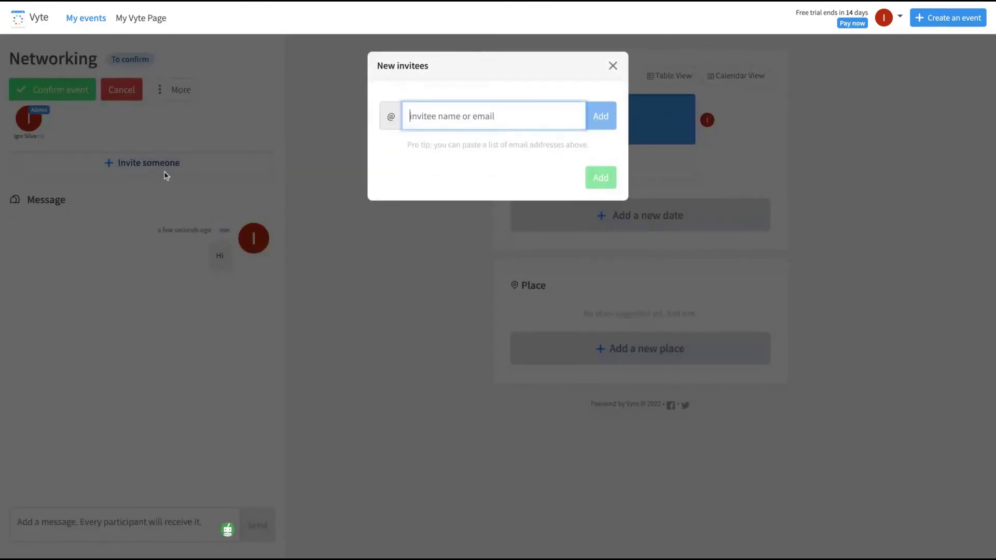
left_click(612, 66)
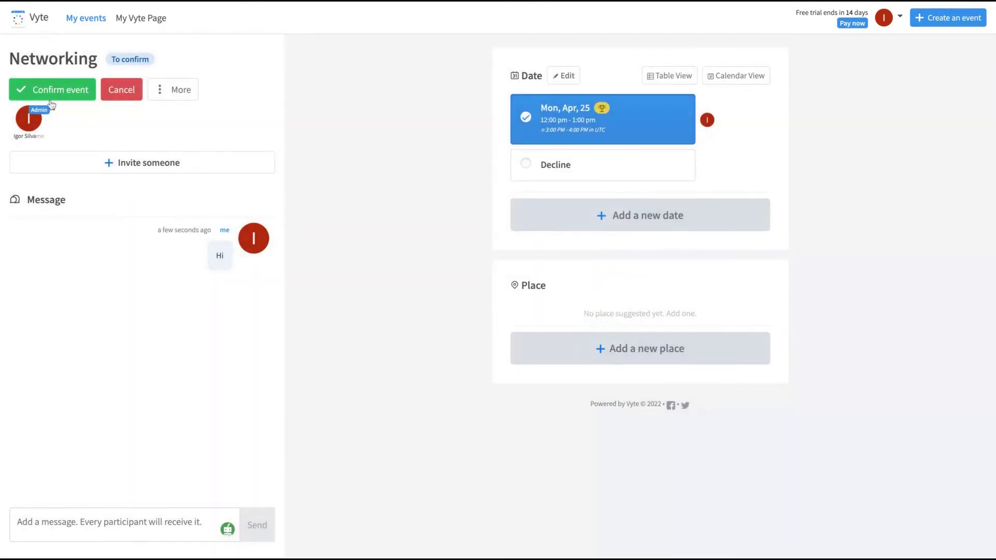
Step: Copy the event's group meeting link from Share event, then go to My events and My Vyte Page
left_click(161, 92)
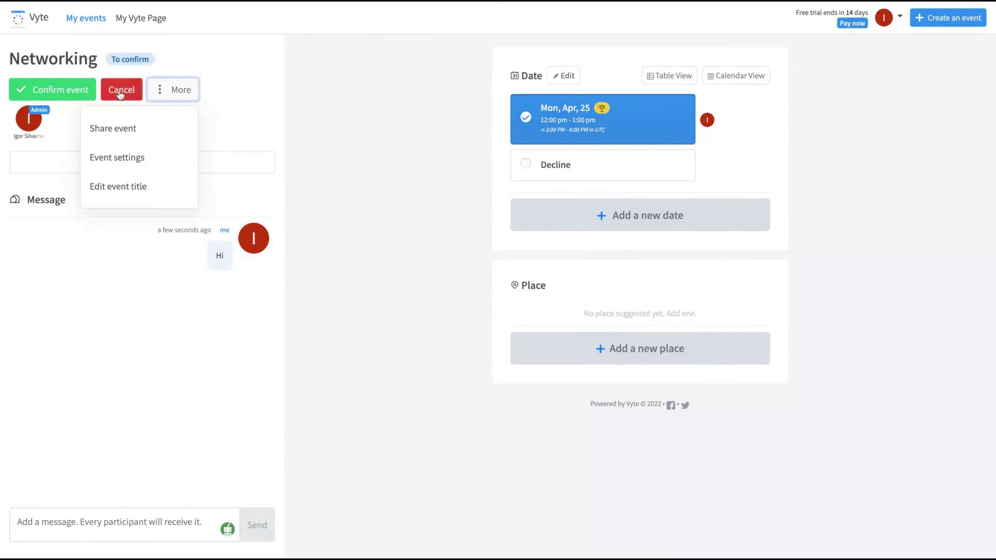
left_click(118, 129)
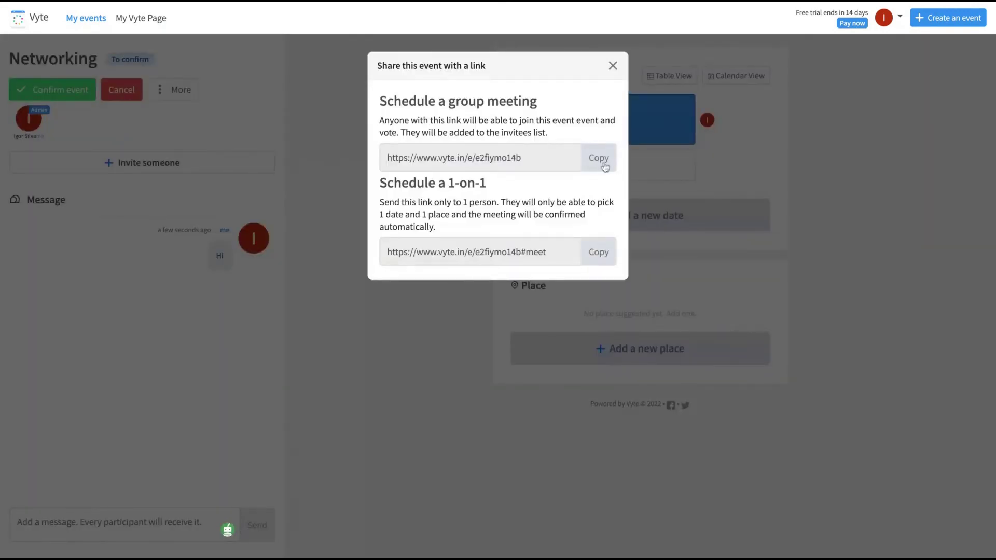
left_click(599, 158)
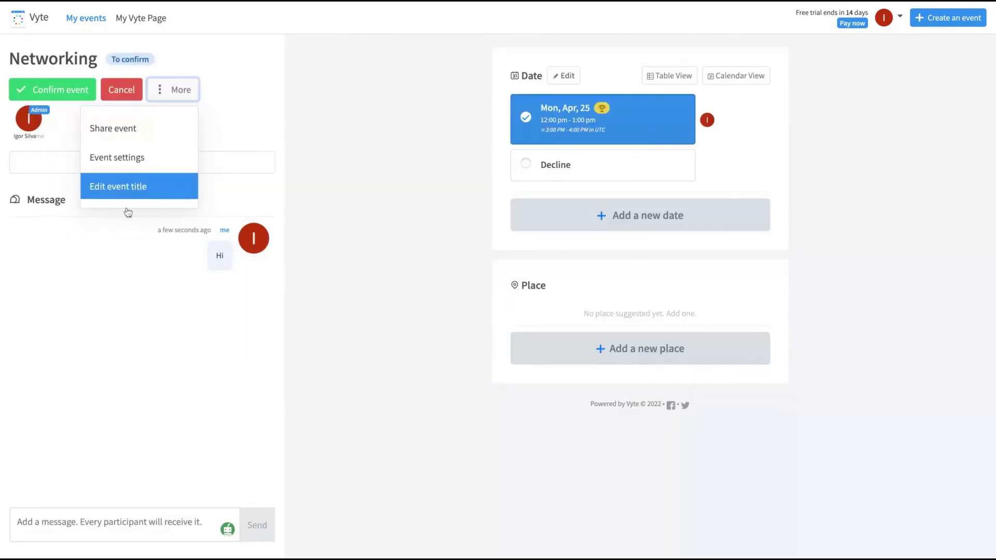
left_click(342, 157)
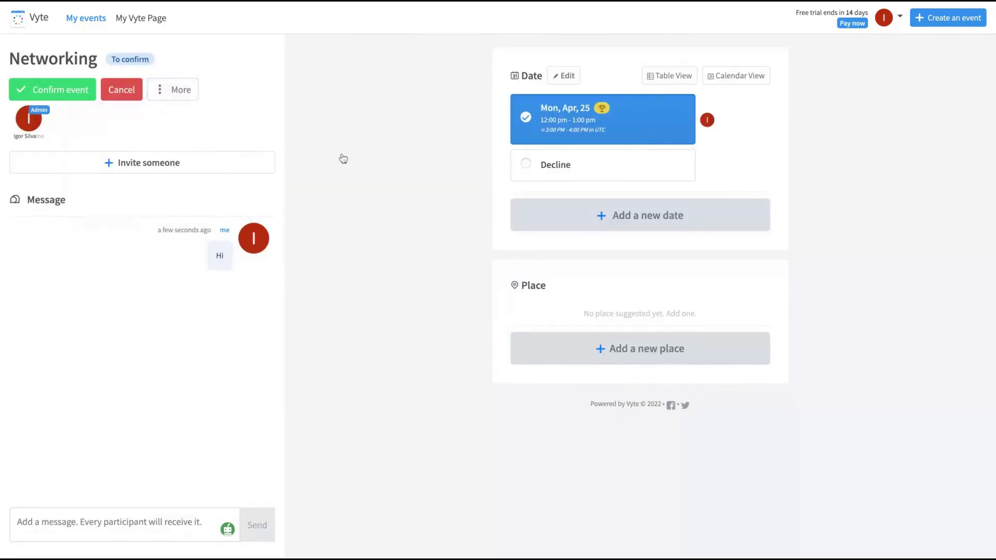
left_click(42, 23)
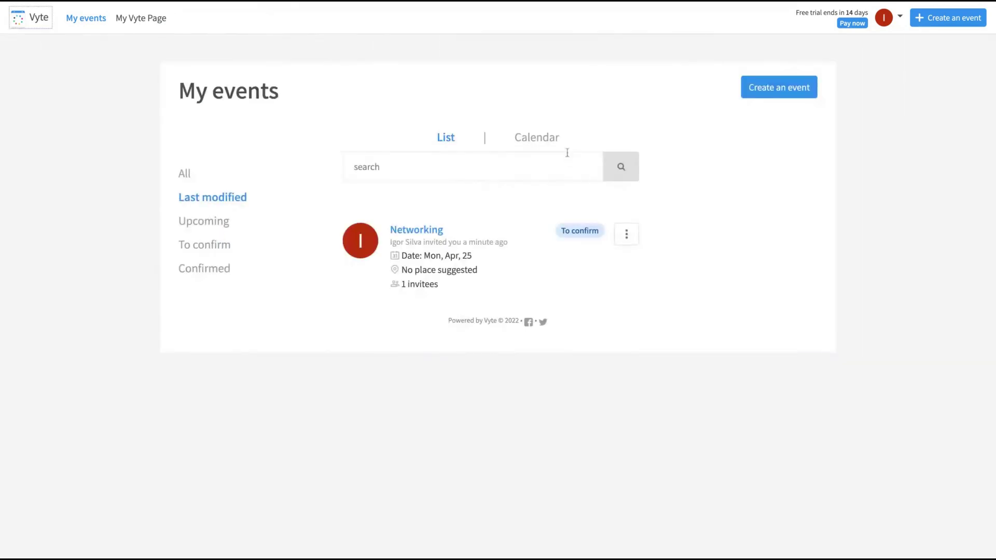
left_click(133, 22)
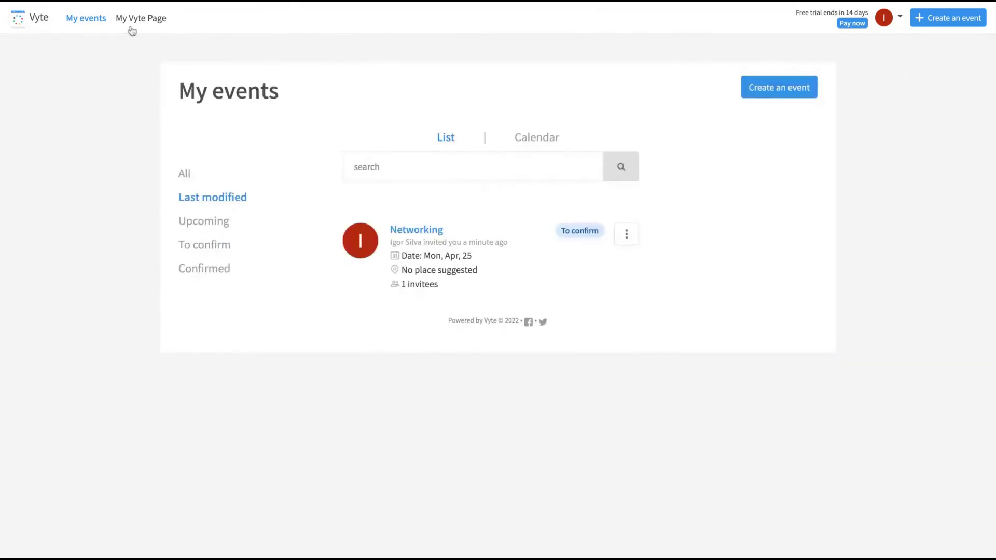